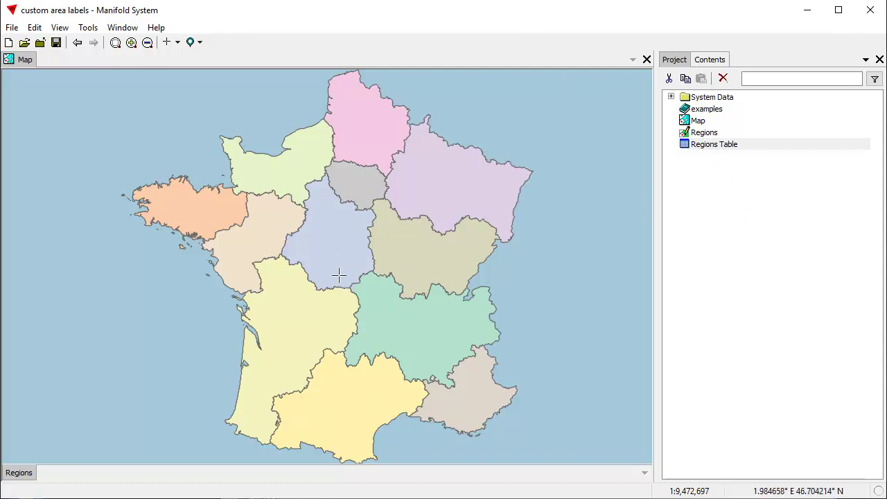
Open the Regions Table to review its fields and records, and close it again
{"action": "left_click", "coordinate": [728, 145]}
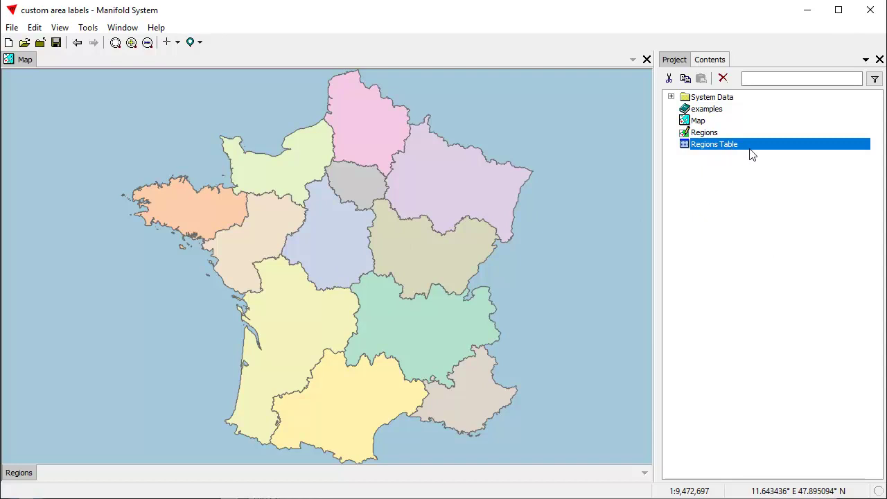
{"action": "double_click", "coordinate": [752, 148]}
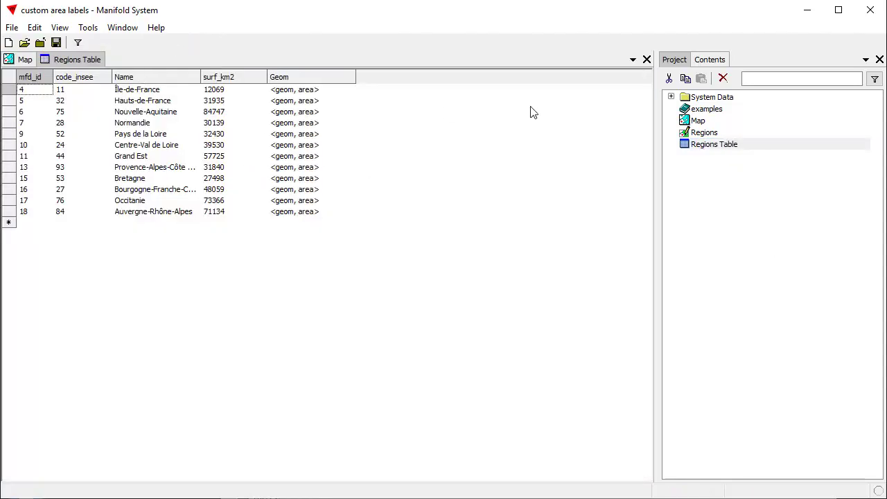
{"action": "left_click", "coordinate": [646, 60]}
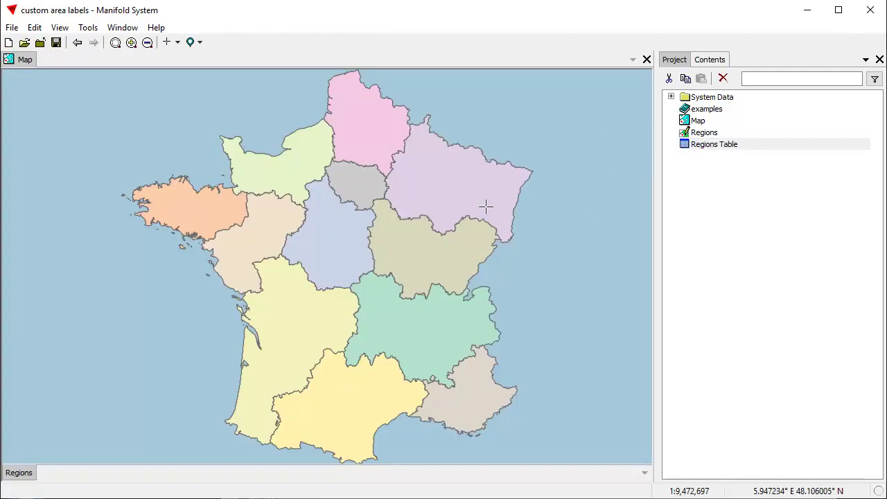
Create a Regions Labels component based on the Regions drawing with Name as its text, and add it to the map as a layer
{"action": "right_click", "coordinate": [704, 137]}
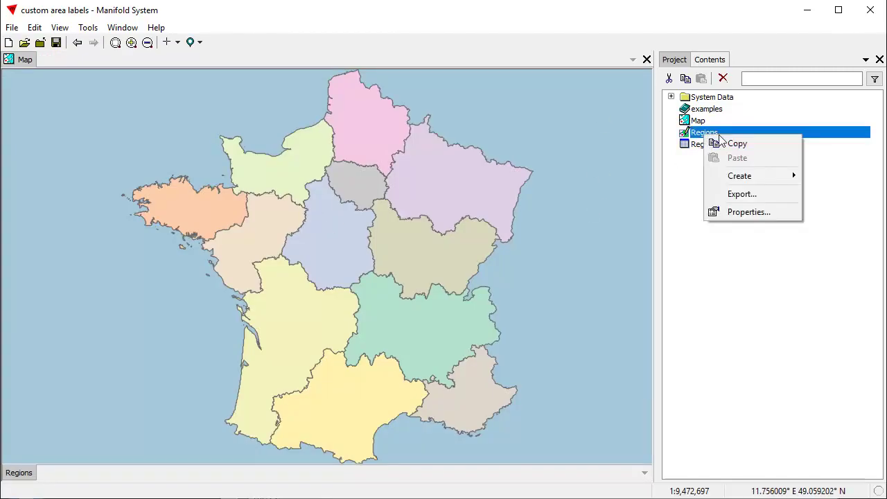
{"action": "mouse_move", "coordinate": [747, 179]}
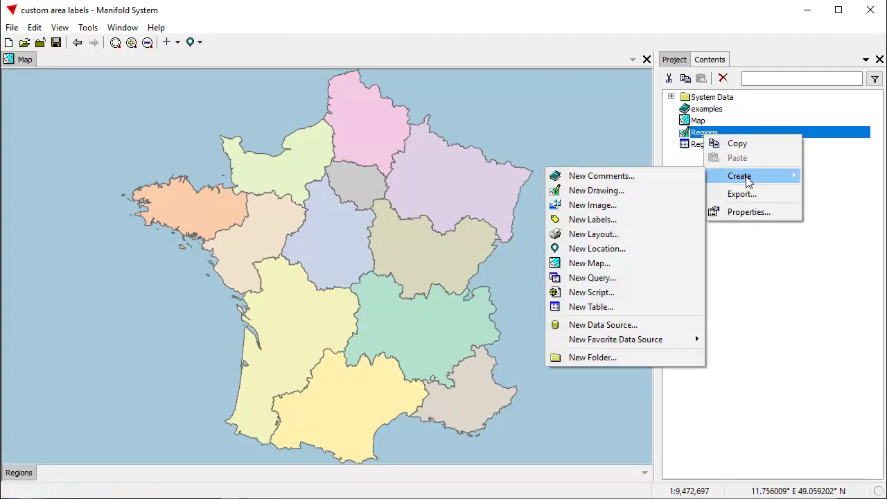
{"action": "left_click", "coordinate": [631, 219]}
{"action": "left_click", "coordinate": [452, 256]}
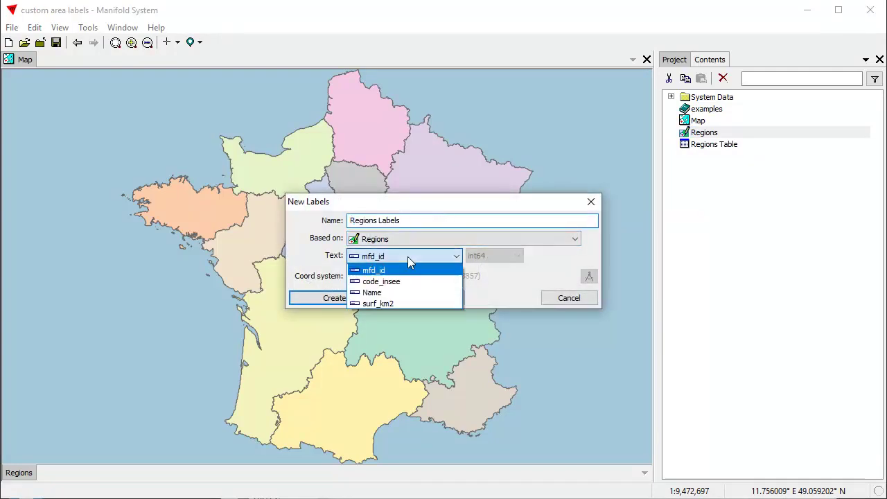
{"action": "left_click", "coordinate": [388, 293]}
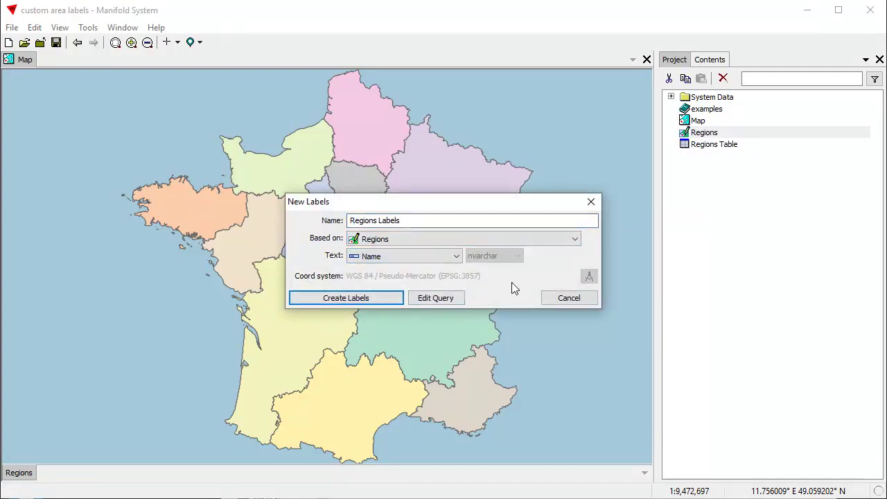
{"action": "left_click", "coordinate": [388, 299]}
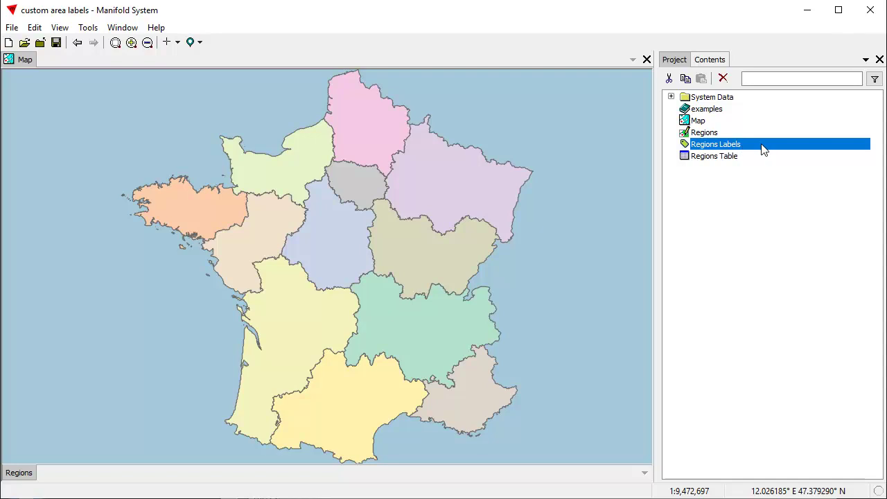
{"action": "left_click_drag", "start_coordinate": [727, 145], "coordinate": [340, 217]}
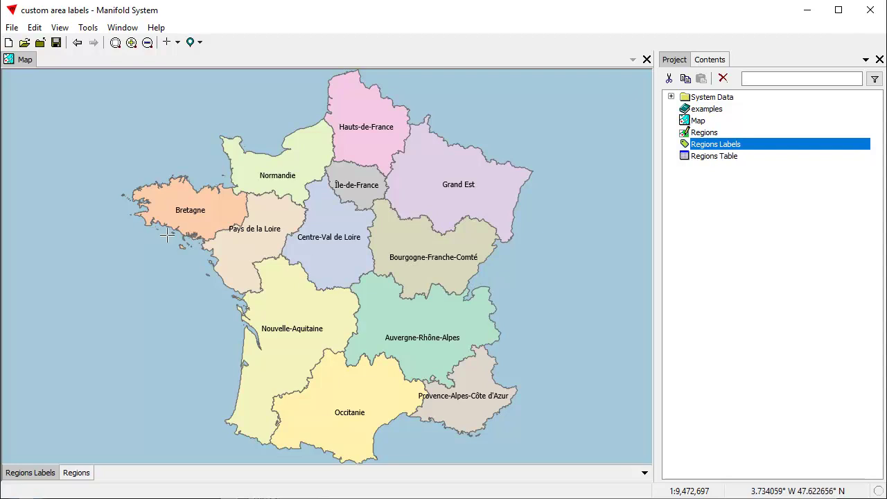
Check how the labels are placed within the central regions, and turn off the Regions Labels layer in the map
{"action": "left_click_drag", "start_coordinate": [307, 243], "coordinate": [408, 320]}
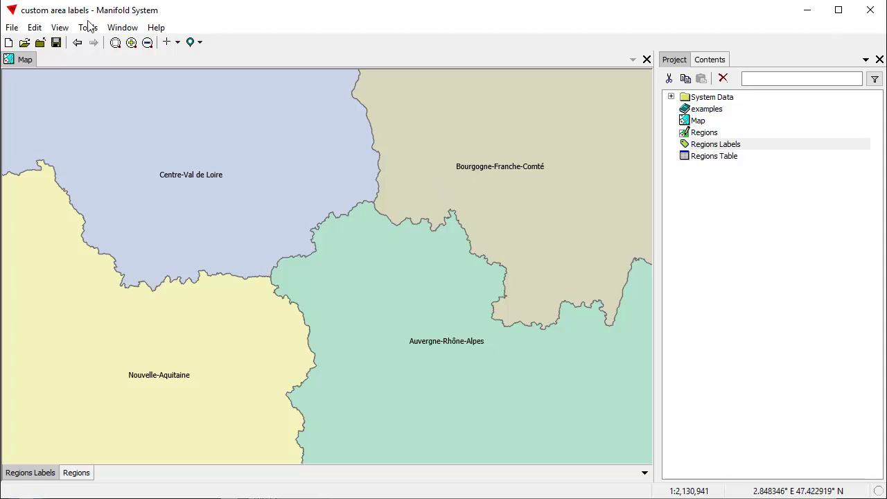
{"action": "left_click", "coordinate": [77, 42]}
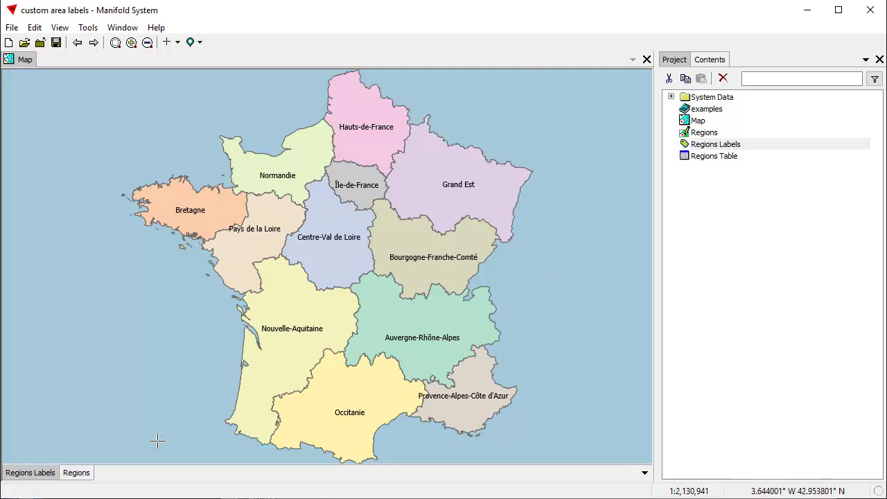
{"action": "left_click", "coordinate": [38, 474], "text": "shift"}
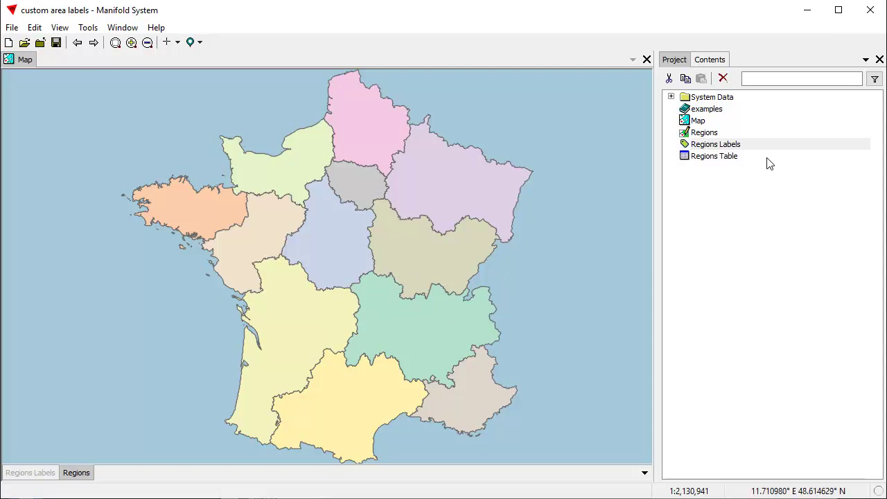
Open the Regions Table and bring up its schema for editing
{"action": "double_click", "coordinate": [734, 160]}
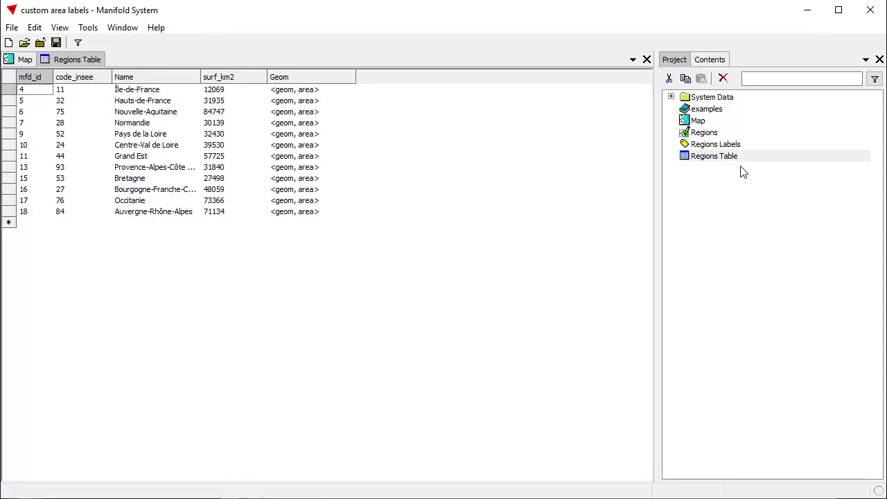
{"action": "left_click", "coordinate": [35, 28]}
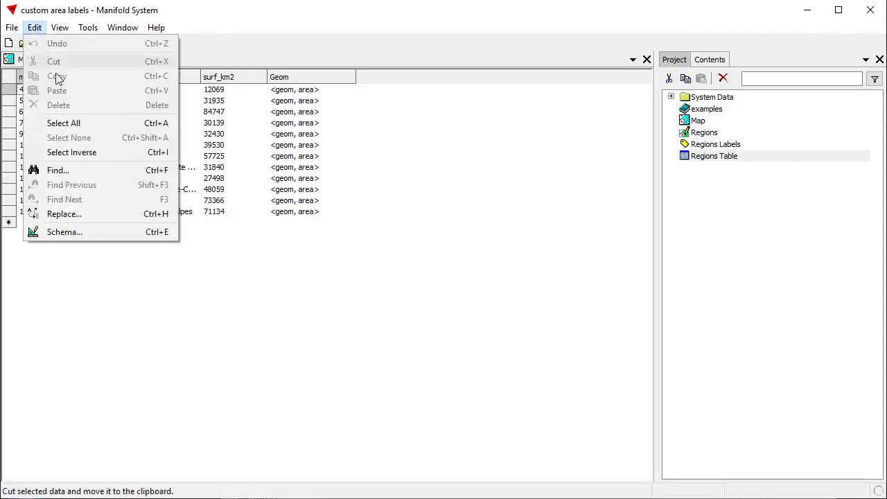
{"action": "left_click", "coordinate": [85, 232]}
{"action": "left_click_drag", "start_coordinate": [484, 106], "coordinate": [540, 111]}
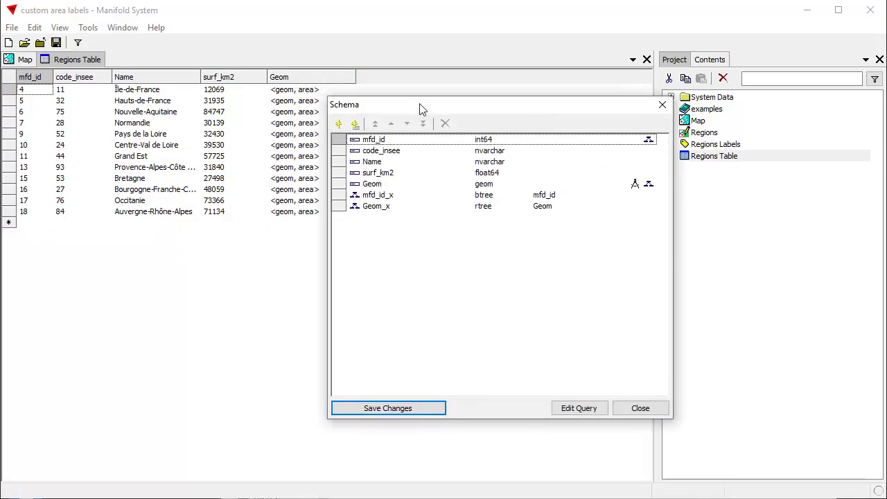
Add a field named Points_Geom of type geom to the table schema and save the changes
{"action": "left_click", "coordinate": [338, 123]}
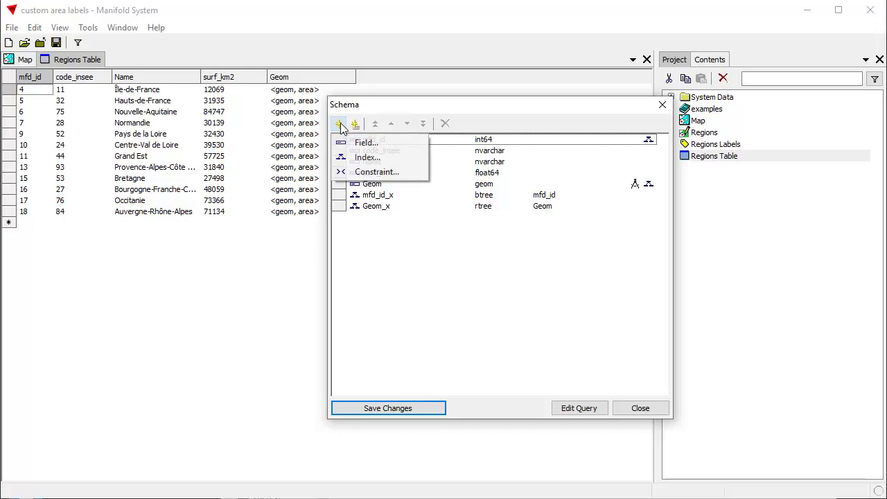
{"action": "left_click", "coordinate": [366, 146]}
{"action": "type", "text": "Poi"}
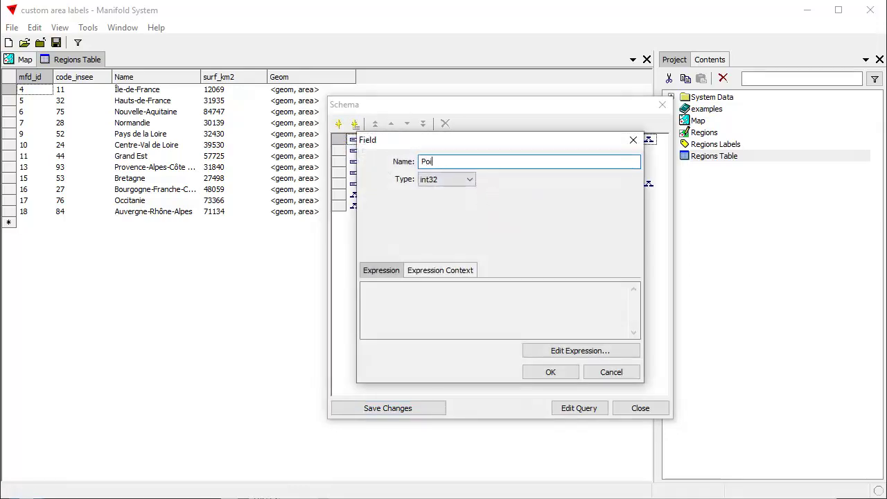
{"action": "type", "text": "nts_Geom"}
{"action": "left_click", "coordinate": [470, 179]}
{"action": "scroll", "coordinate": [471, 225], "scroll_direction": "up", "scroll_amount": 5}
{"action": "left_click", "coordinate": [443, 283]}
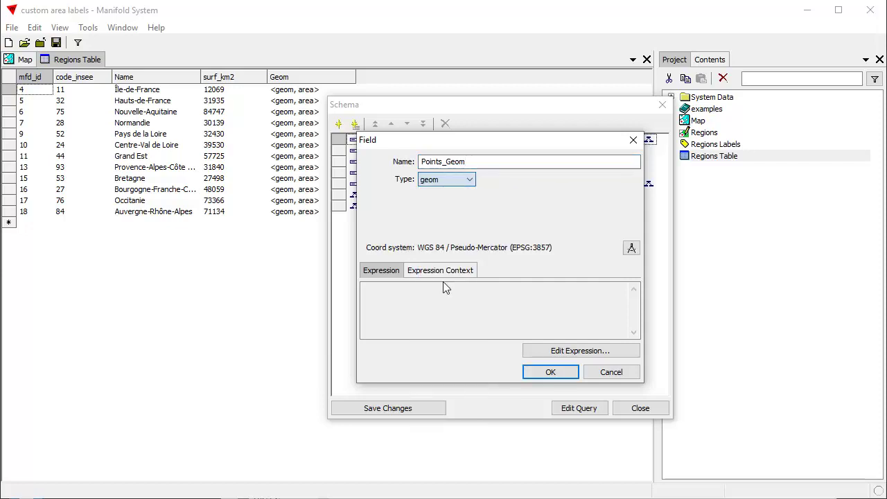
{"action": "left_click", "coordinate": [550, 373]}
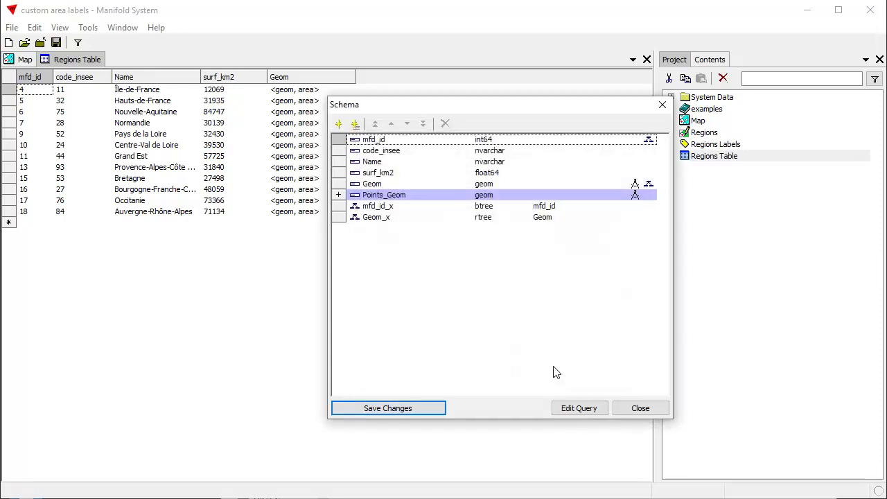
{"action": "left_click", "coordinate": [417, 408]}
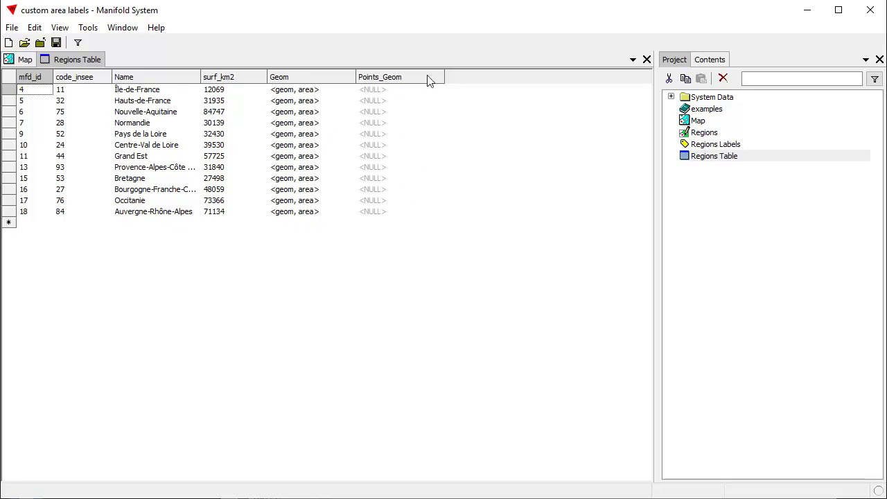
Set up a Transform on the Points_Geom field with the expression GeomMakePoint(GeomCenter([Geom], 0))
{"action": "left_click", "coordinate": [721, 62]}
{"action": "left_click", "coordinate": [698, 81]}
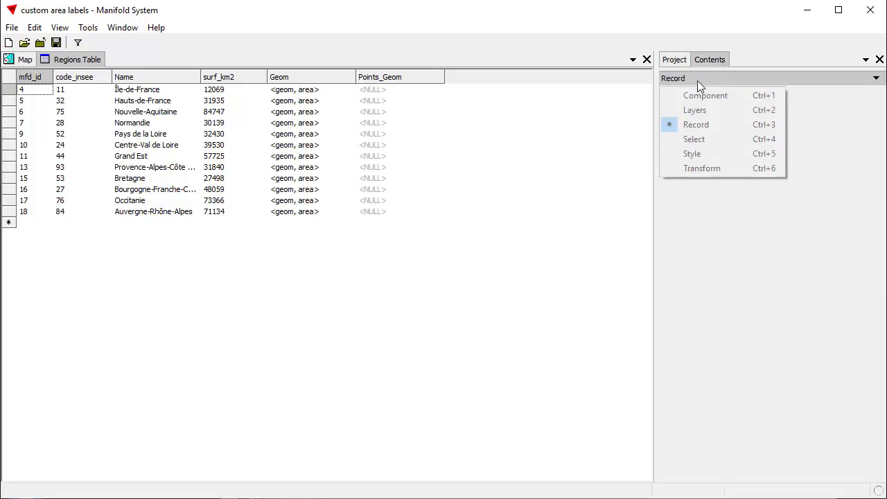
{"action": "left_click", "coordinate": [712, 169]}
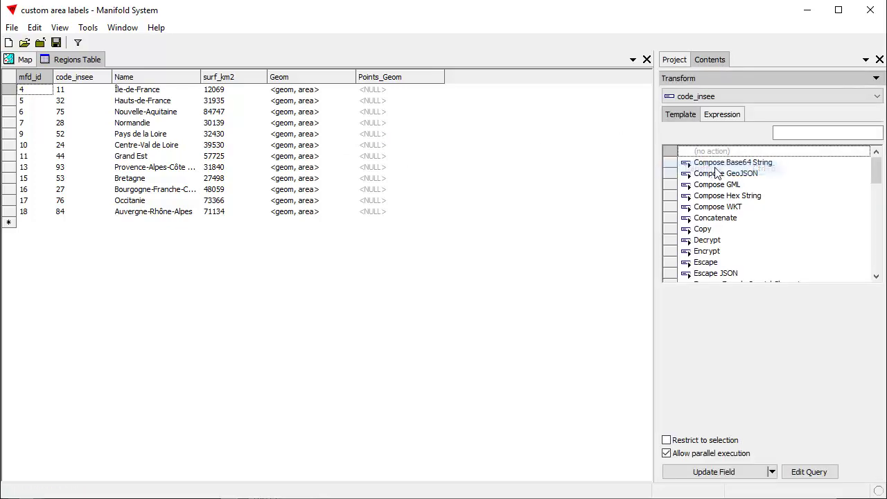
{"action": "left_click", "coordinate": [734, 97]}
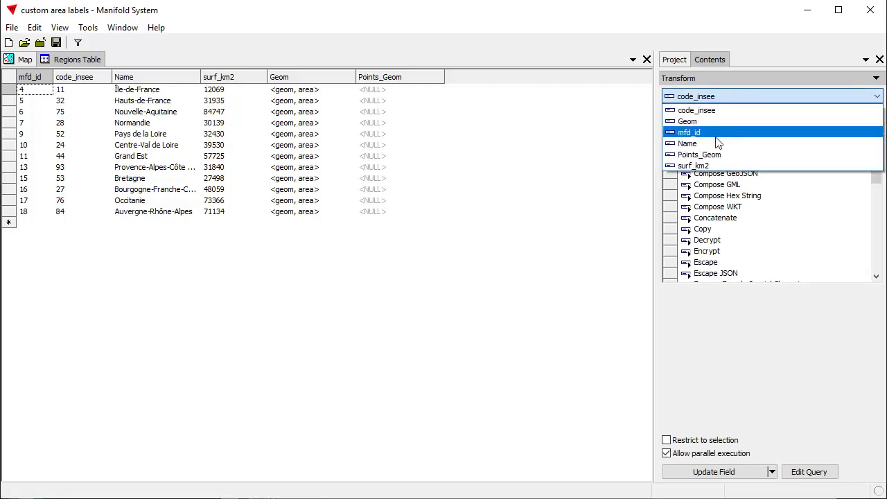
{"action": "left_click", "coordinate": [720, 151]}
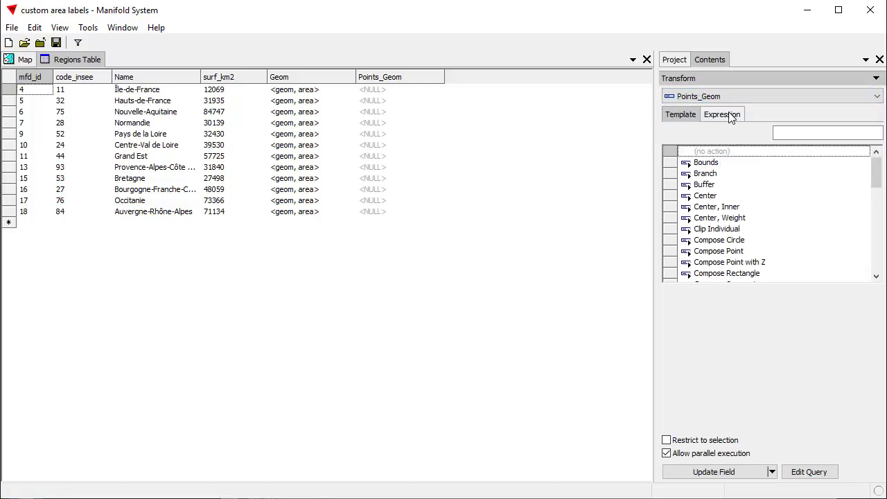
{"action": "left_click", "coordinate": [731, 116]}
{"action": "right_click", "coordinate": [690, 155]}
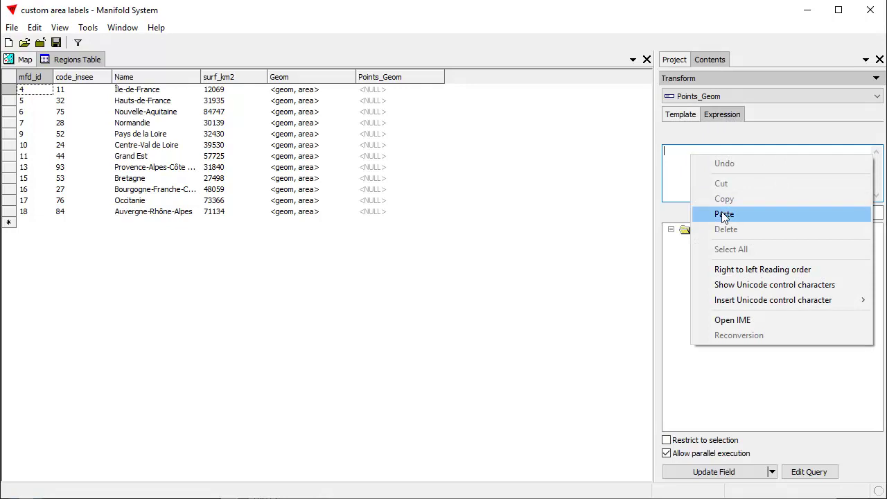
{"action": "left_click", "coordinate": [724, 214]}
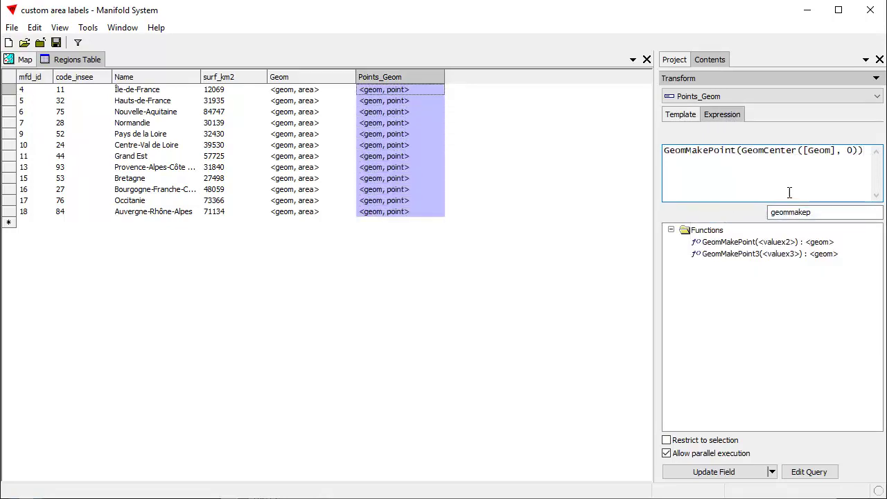
Examine the [Geom] and GeomCenter parts of the expression, and filter the function list by geomcenter
{"action": "left_click_drag", "start_coordinate": [815, 213], "coordinate": [715, 205]}
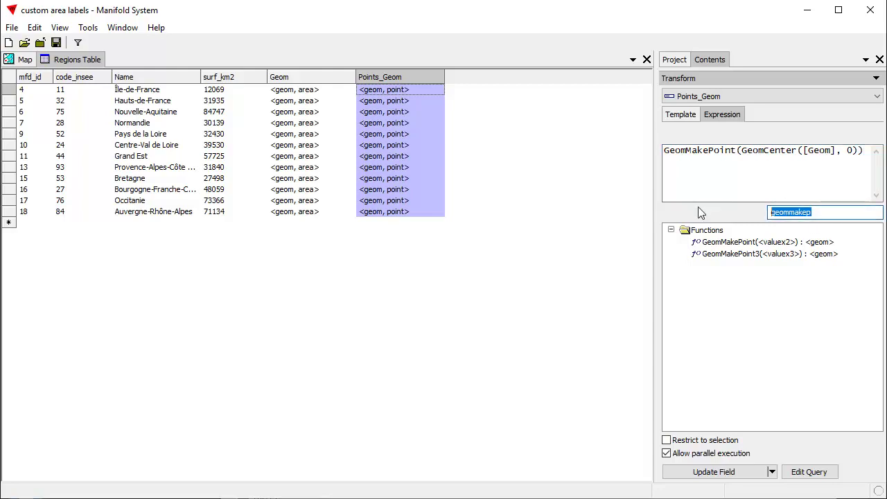
{"action": "key", "text": "BackSpace"}
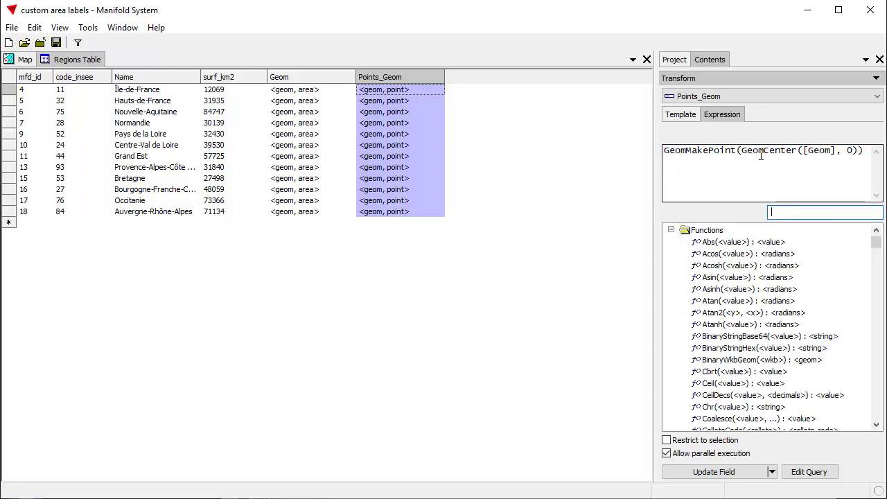
{"action": "left_click_drag", "start_coordinate": [837, 153], "coordinate": [807, 154]}
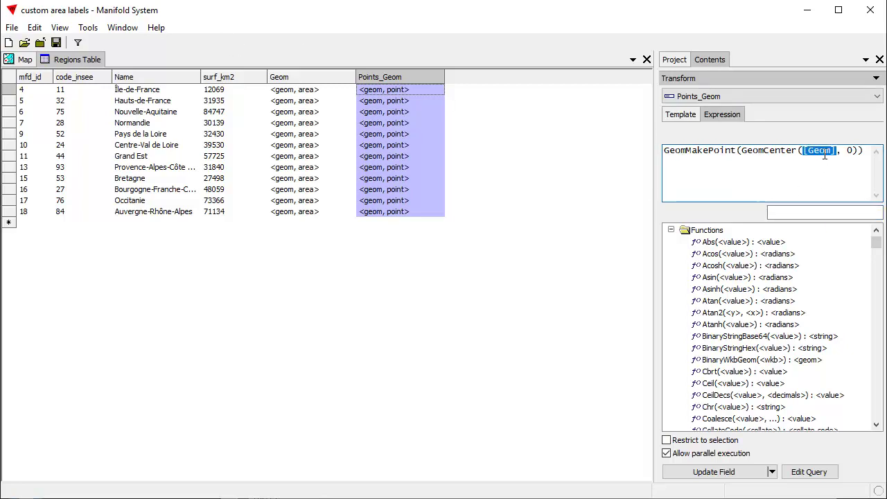
{"action": "left_click_drag", "start_coordinate": [798, 154], "coordinate": [744, 153]}
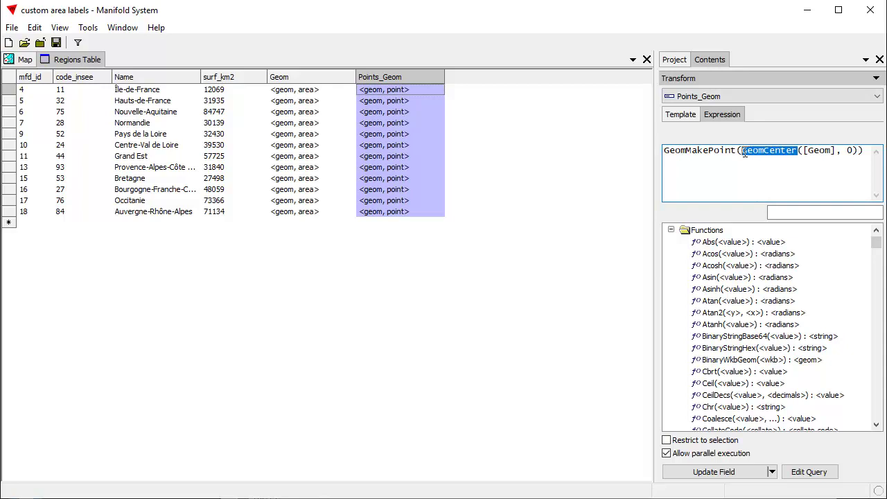
{"action": "left_click", "coordinate": [780, 212]}
{"action": "type", "text": "geom"}
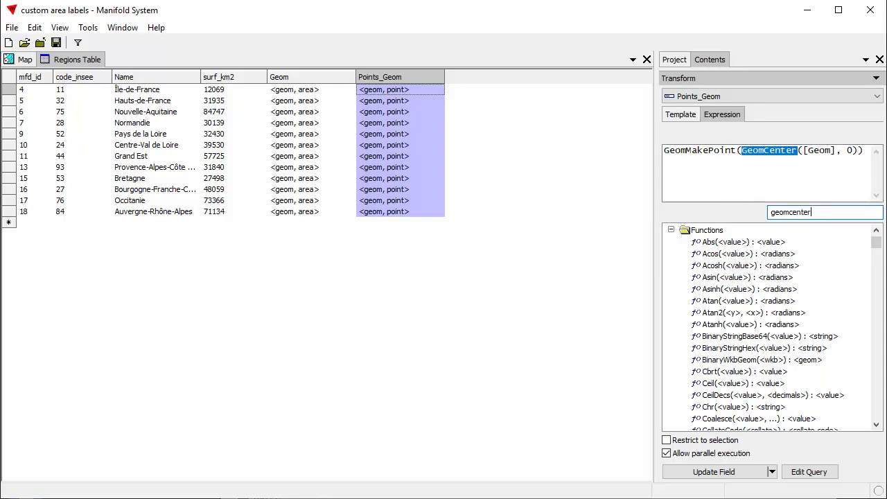
{"action": "type", "text": "center"}
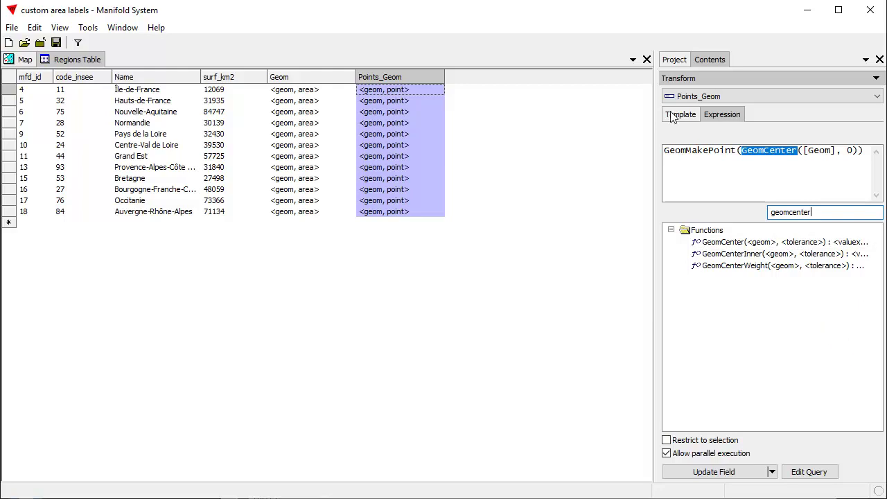
Filter the function list by geommakepoint to look up the expression's outer function
{"action": "left_click", "coordinate": [736, 151]}
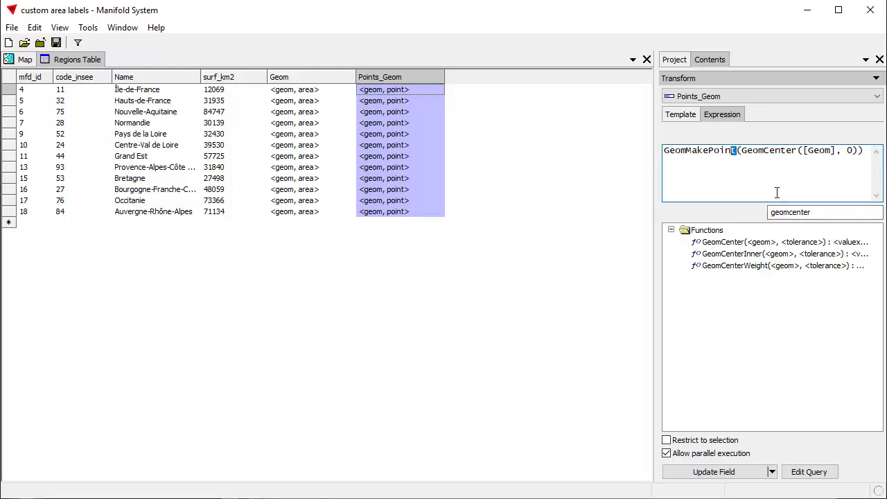
{"action": "left_click_drag", "start_coordinate": [845, 214], "coordinate": [730, 214]}
{"action": "type", "text": "geommakepoi"}
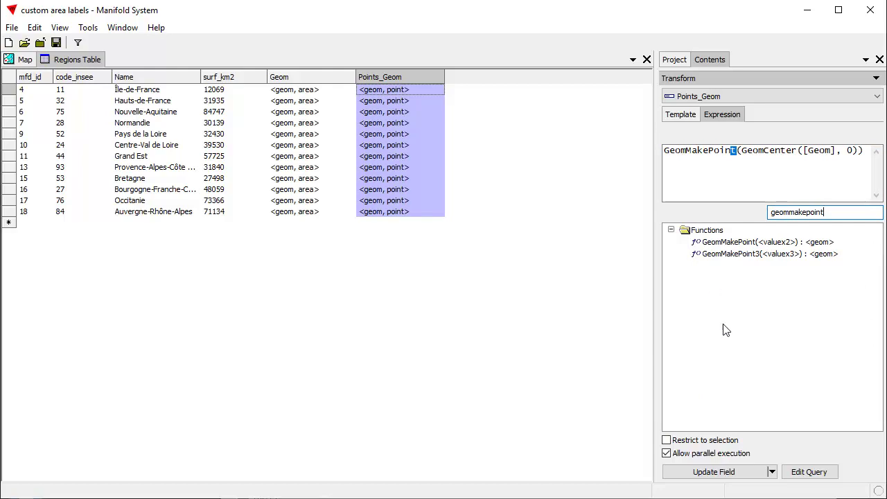
{"action": "left_click", "coordinate": [721, 174]}
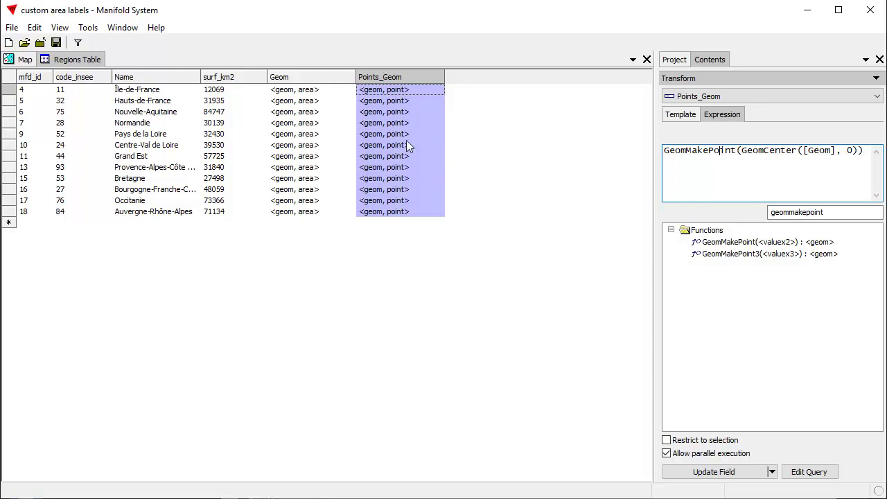
Apply the transform to fill the Points_Geom field, and return to the map with the project contents listed
{"action": "left_click", "coordinate": [720, 472]}
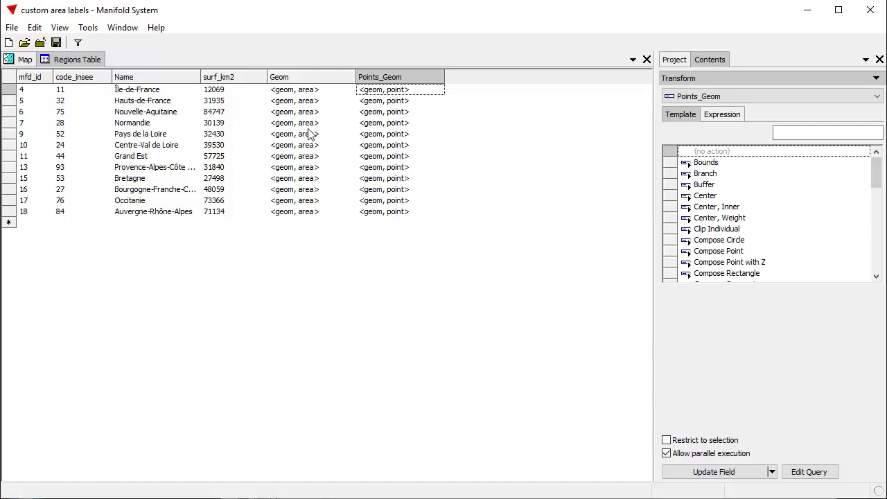
{"action": "left_click", "coordinate": [674, 59]}
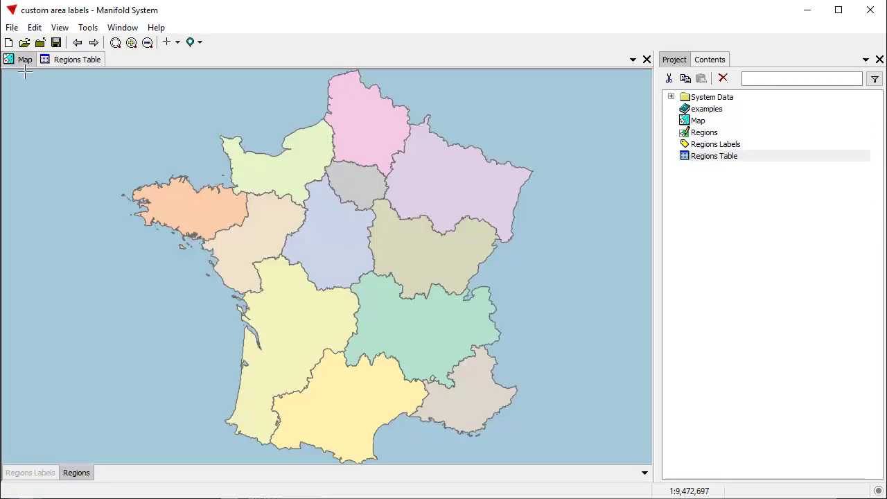
{"action": "left_click", "coordinate": [21, 61]}
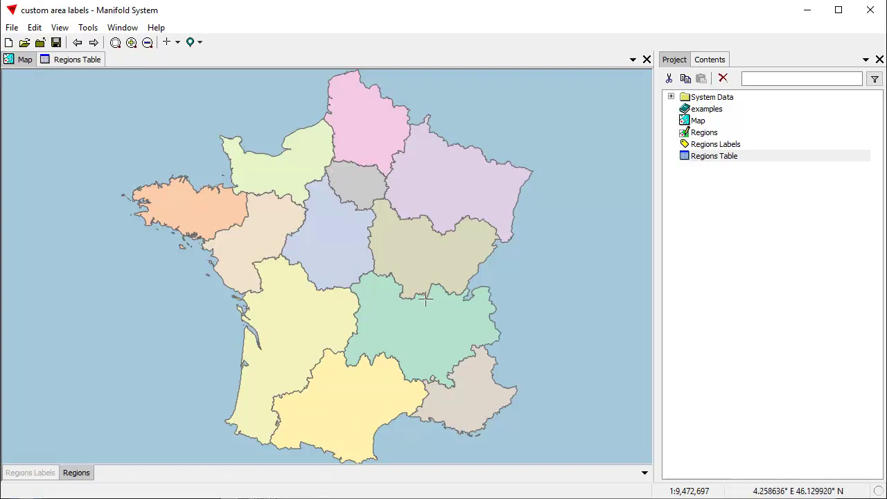
Create a drawing named Points from the Regions Table, using Points_Geom as its geometry
{"action": "right_click", "coordinate": [722, 158]}
{"action": "mouse_move", "coordinate": [758, 199]}
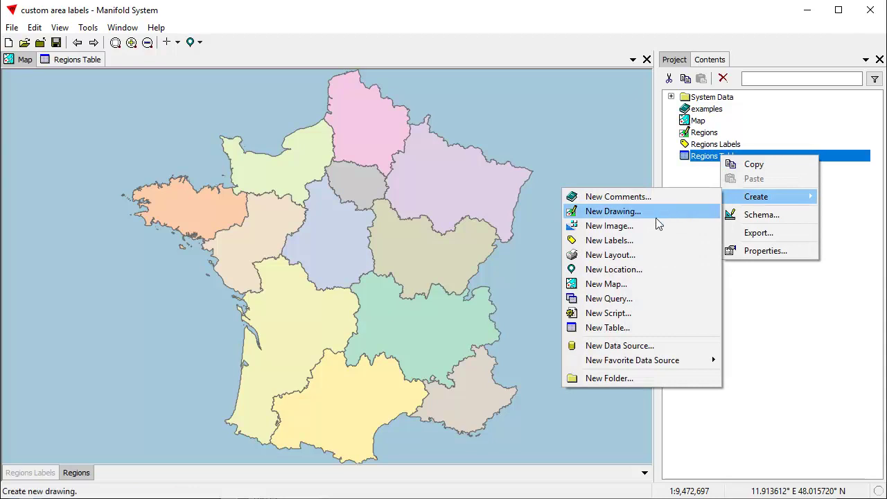
{"action": "left_click", "coordinate": [610, 212]}
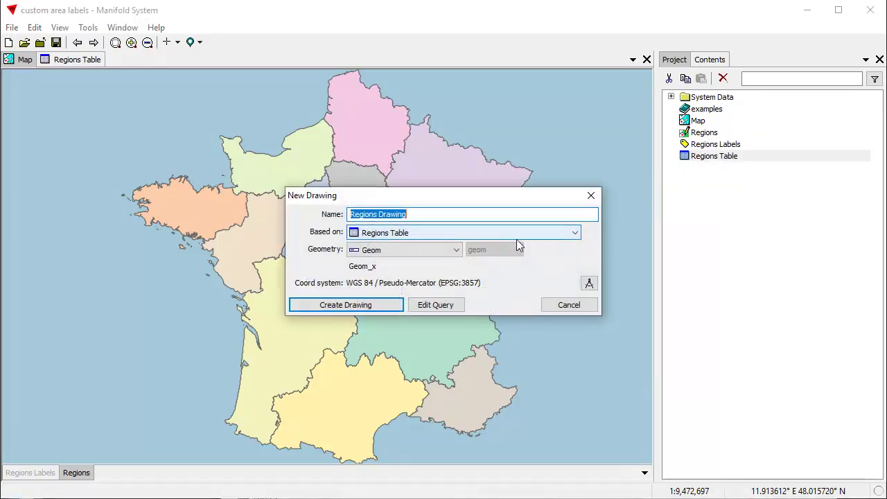
{"action": "type", "text": "PO"}
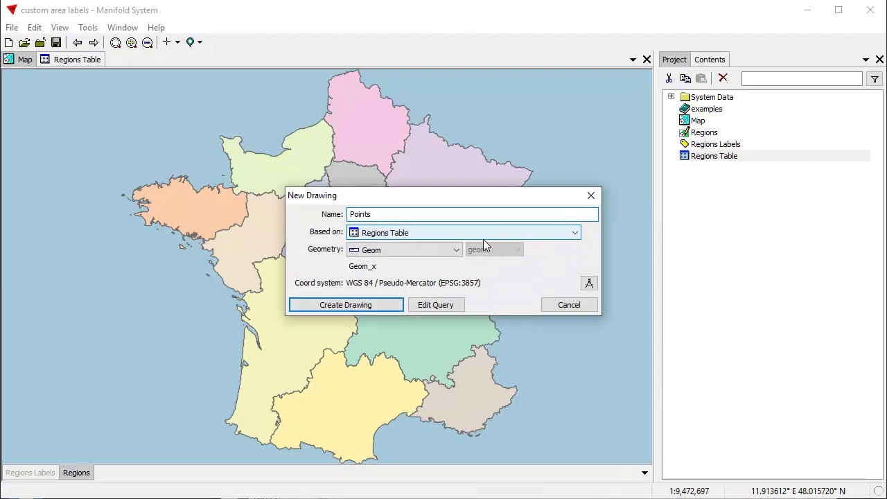
{"action": "left_click", "coordinate": [455, 250]}
{"action": "left_click", "coordinate": [414, 276]}
{"action": "left_click", "coordinate": [384, 305]}
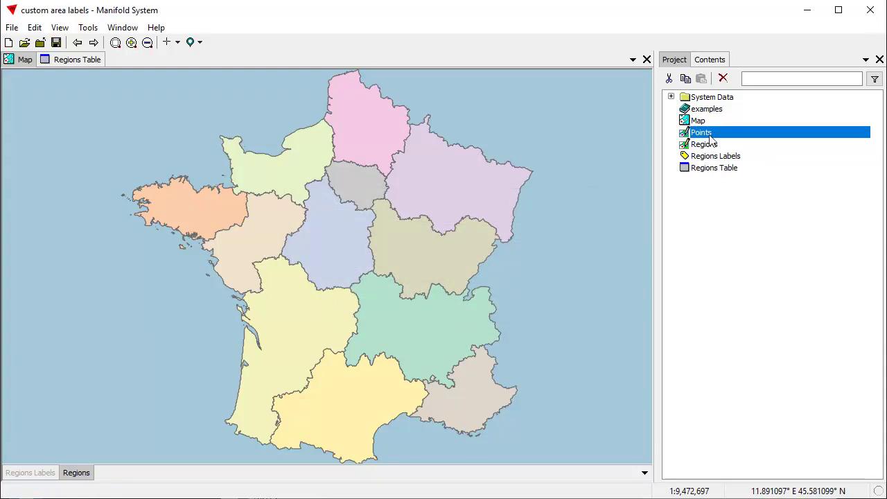
Add the Points drawing to the map as a layer and hide that layer
{"action": "left_click_drag", "start_coordinate": [730, 136], "coordinate": [483, 190]}
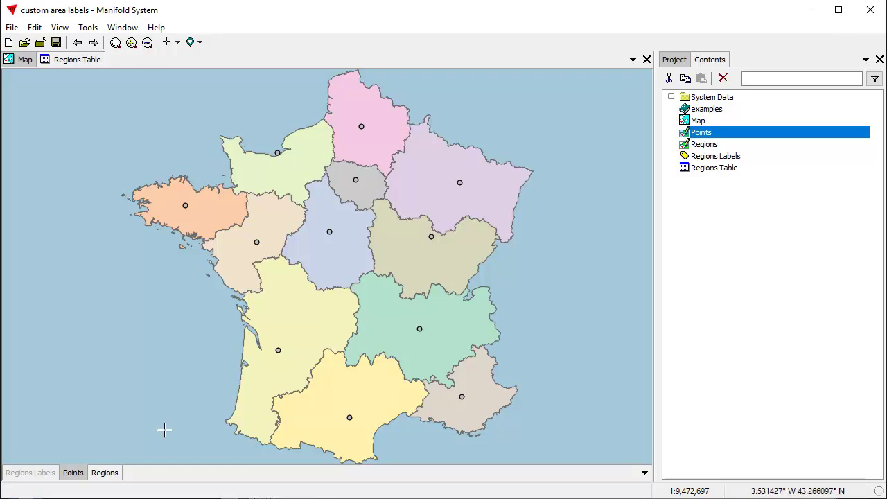
{"action": "left_click", "coordinate": [73, 474]}
{"action": "left_click", "coordinate": [103, 474]}
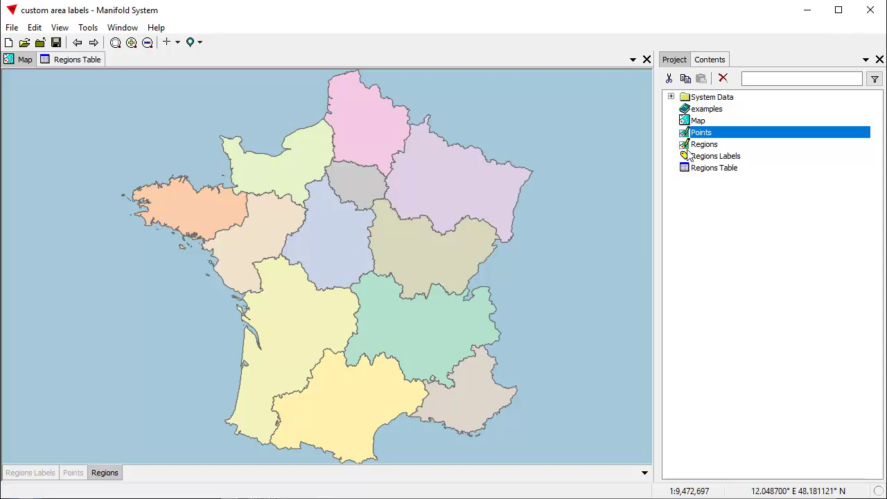
Create Points Labels from the Points drawing with the Name field as text, and add them to the map
{"action": "right_click", "coordinate": [712, 139]}
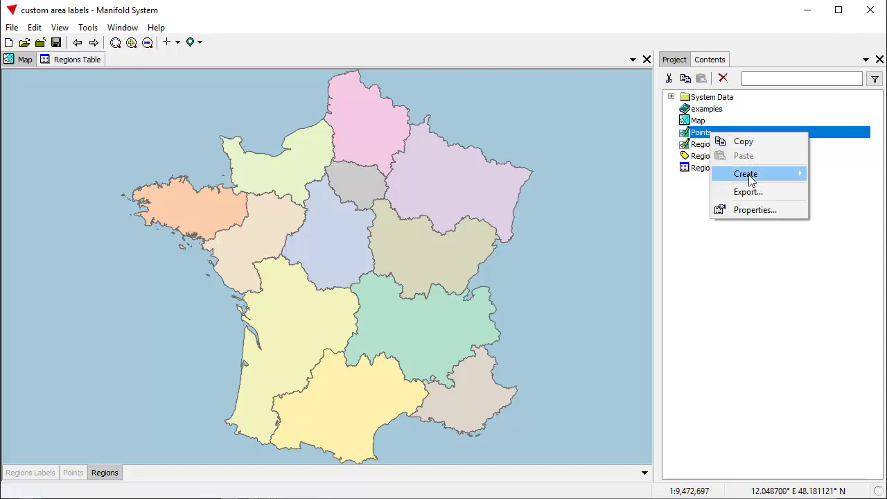
{"action": "mouse_move", "coordinate": [750, 179]}
{"action": "left_click", "coordinate": [637, 218]}
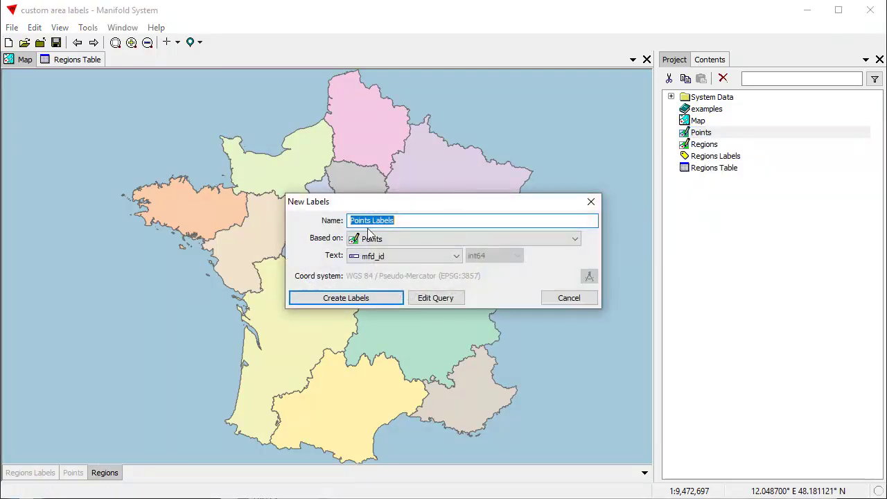
{"action": "left_click", "coordinate": [454, 256]}
{"action": "left_click", "coordinate": [388, 293]}
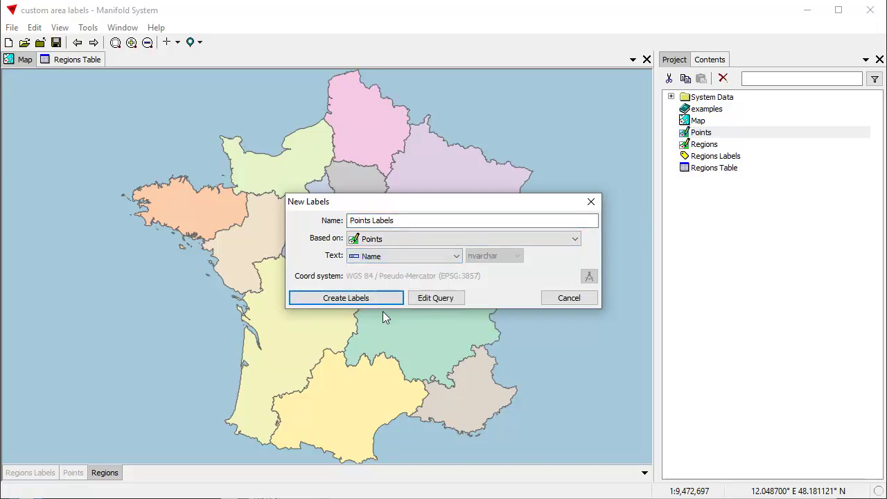
{"action": "left_click", "coordinate": [378, 303]}
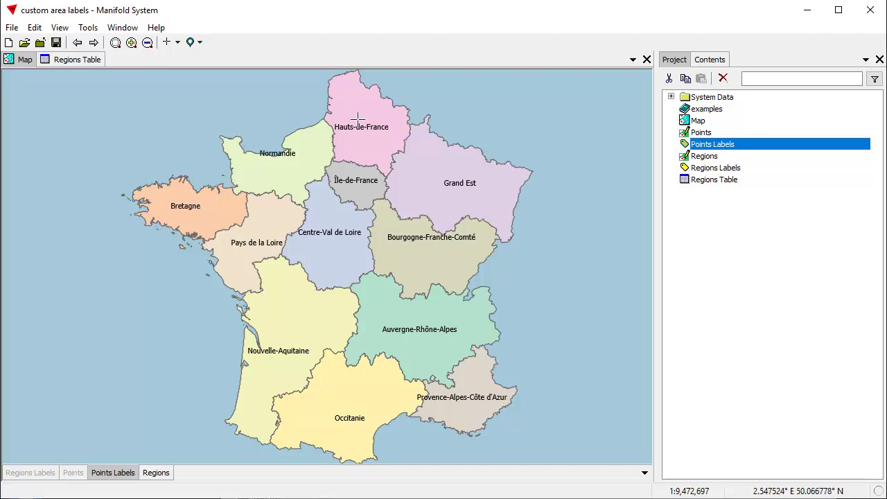
Undock the Regions Table, shrink it, place it over the map's lower-right area and narrow its Geom column
{"action": "left_click", "coordinate": [86, 62]}
{"action": "double_click", "coordinate": [87, 63]}
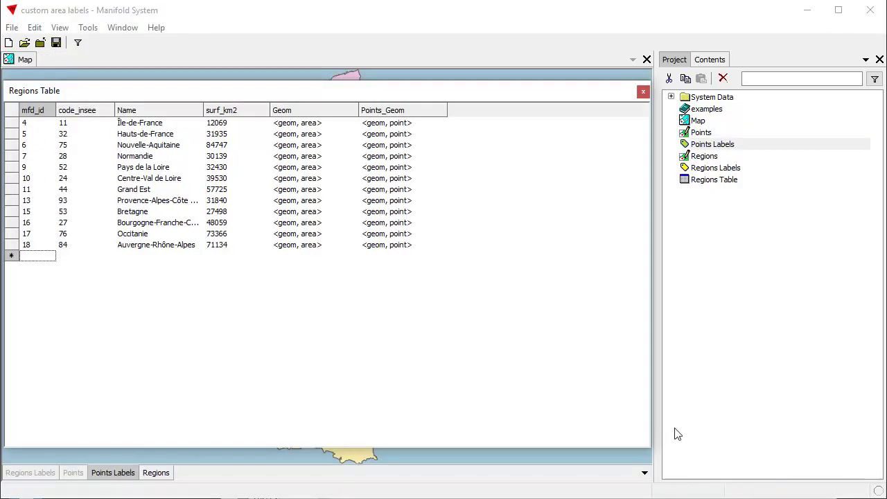
{"action": "left_click_drag", "start_coordinate": [650, 448], "coordinate": [450, 230]}
{"action": "left_click_drag", "start_coordinate": [295, 92], "coordinate": [720, 353]}
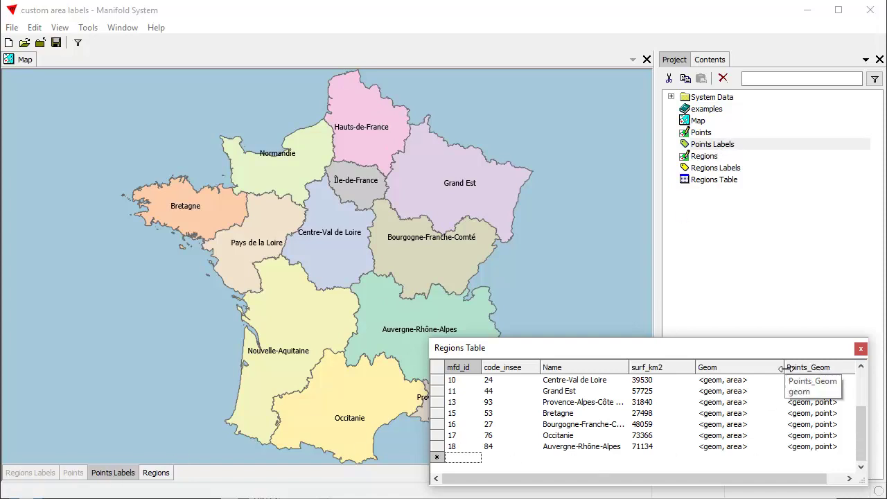
{"action": "left_click_drag", "start_coordinate": [783, 370], "coordinate": [763, 367]}
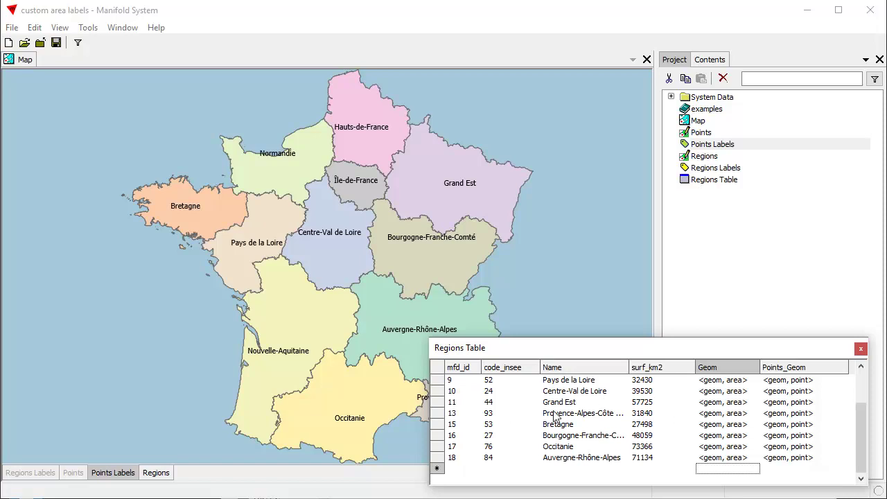
Change the Name of the Normandie record to Normandy in the Regions Table, and close the table
{"action": "left_click_drag", "start_coordinate": [864, 432], "coordinate": [861, 350]}
{"action": "left_click", "coordinate": [579, 415]}
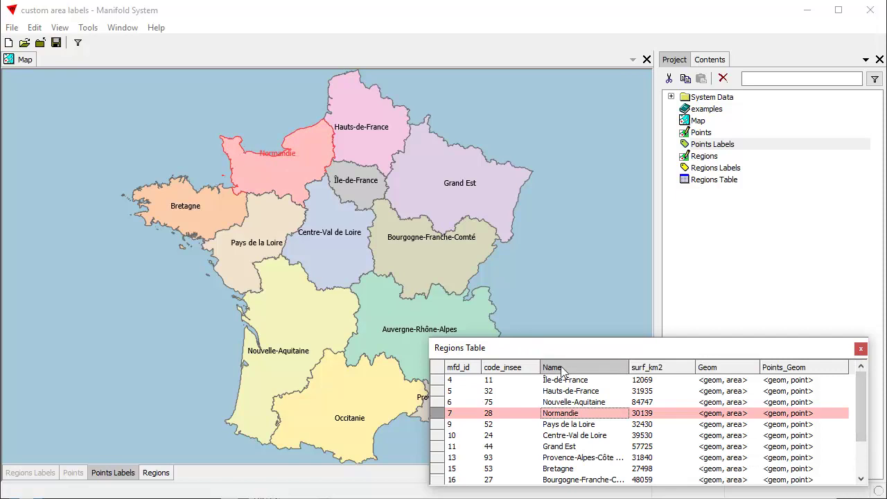
{"action": "left_click", "coordinate": [585, 415]}
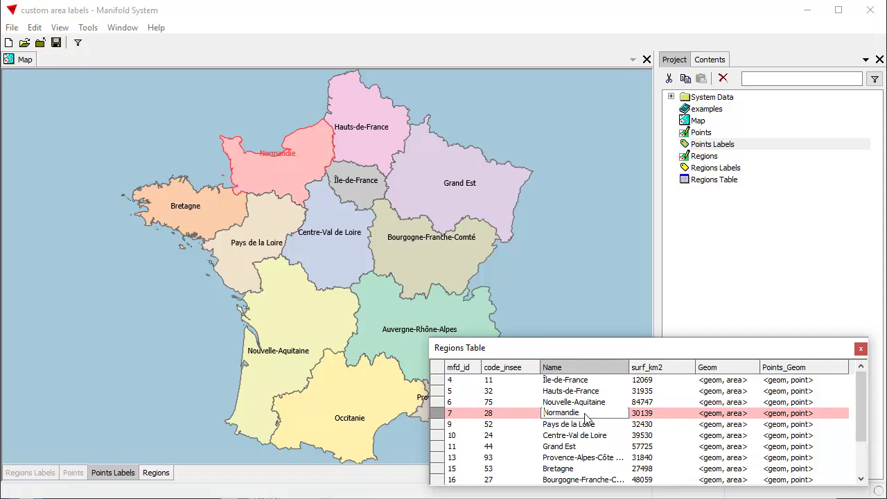
{"action": "left_click_drag", "start_coordinate": [581, 416], "coordinate": [576, 418]}
{"action": "key", "text": "Return"}
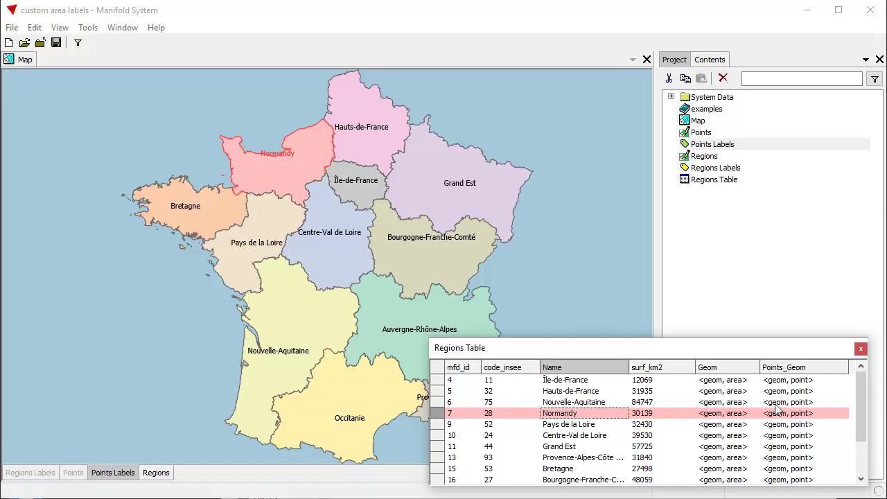
{"action": "left_click", "coordinate": [639, 416], "text": "ctrl"}
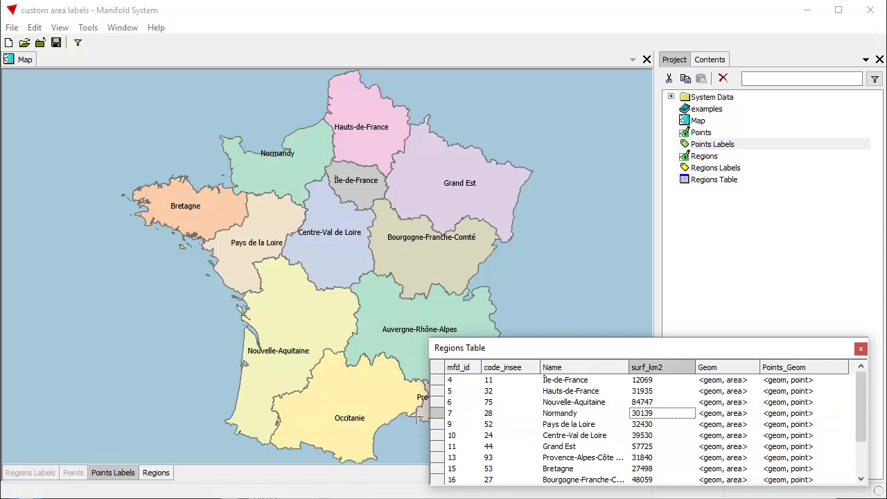
{"action": "left_click", "coordinate": [860, 348]}
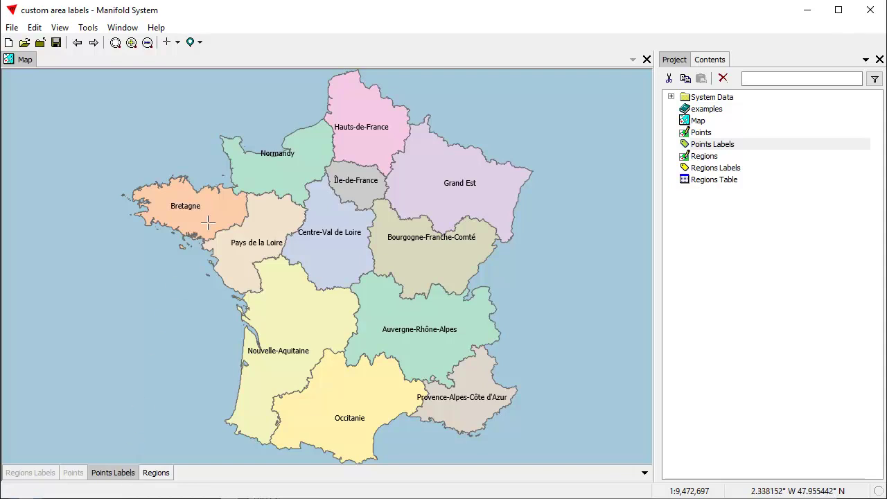
Move the Normandy label into the sea north of its region and update the record
{"action": "left_click", "coordinate": [274, 153]}
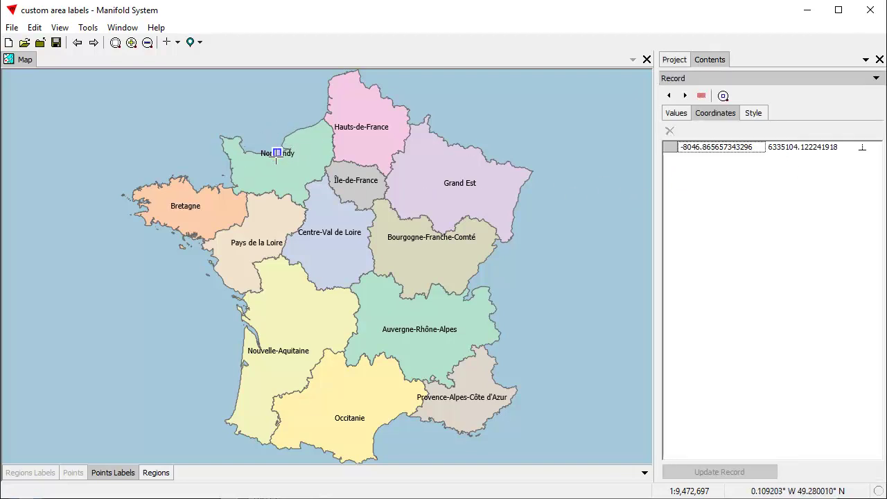
{"action": "left_click_drag", "start_coordinate": [276, 153], "coordinate": [257, 113]}
{"action": "left_click", "coordinate": [719, 473]}
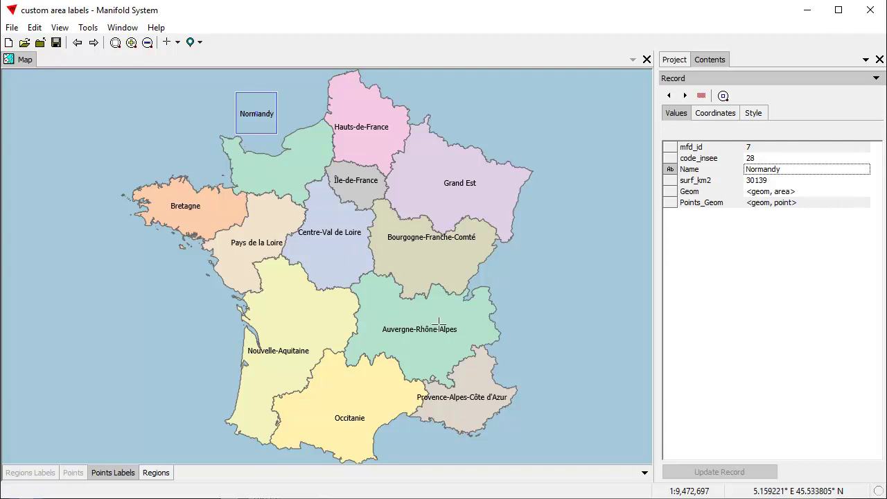
Move the Bourgogne-Franche-Comté label just east of its region, change its Name to Burgundy and update the record
{"action": "left_click", "coordinate": [430, 238]}
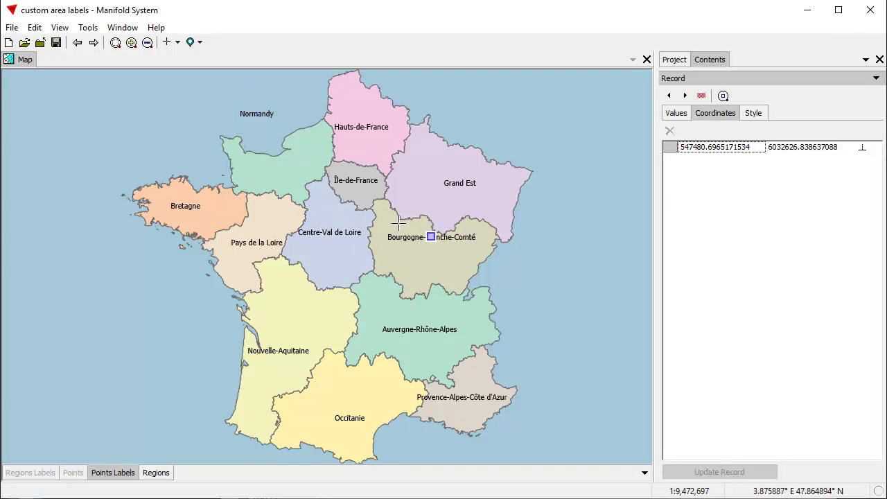
{"action": "left_click_drag", "start_coordinate": [431, 237], "coordinate": [520, 270]}
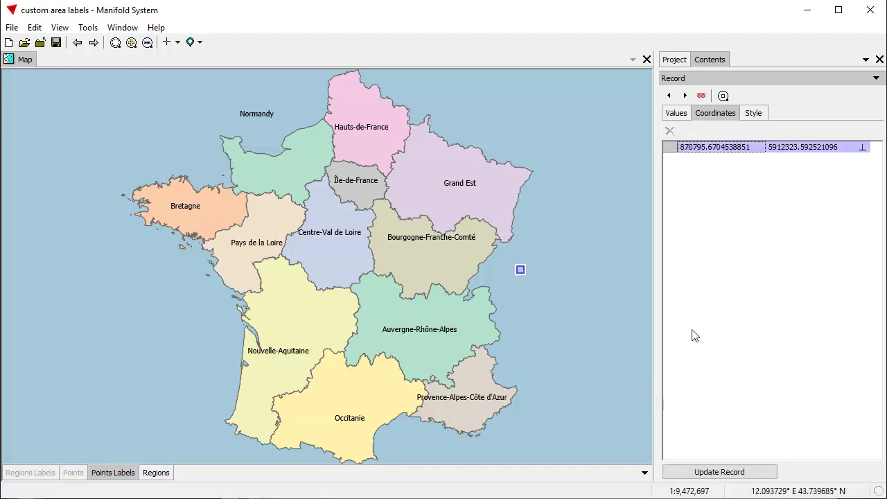
{"action": "left_click", "coordinate": [675, 114]}
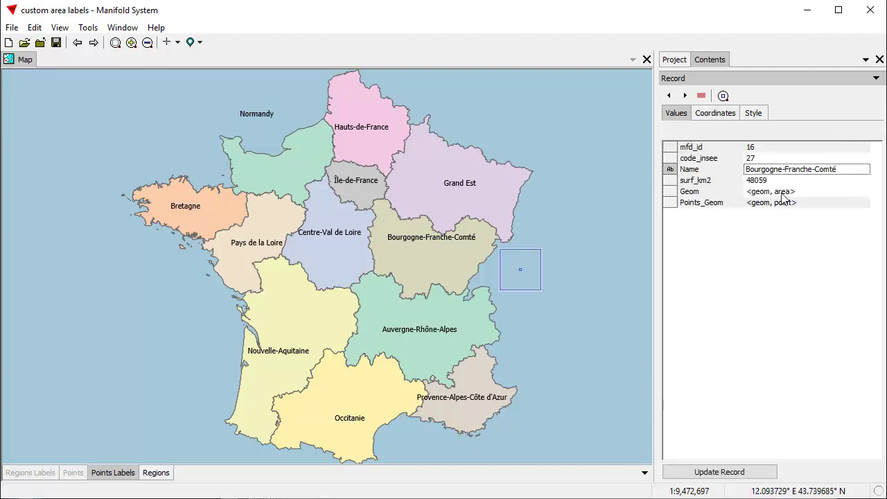
{"action": "left_click", "coordinate": [819, 176]}
{"action": "left_click_drag", "start_coordinate": [859, 174], "coordinate": [752, 174]}
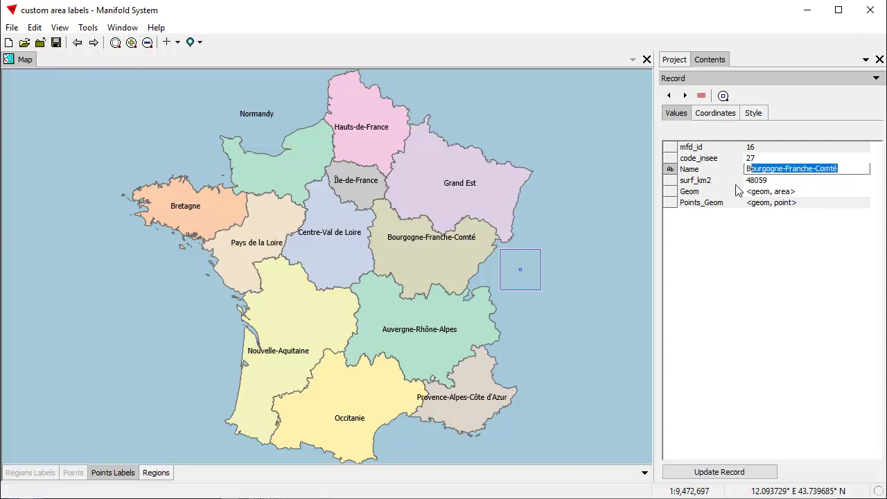
{"action": "type", "text": "urgun"}
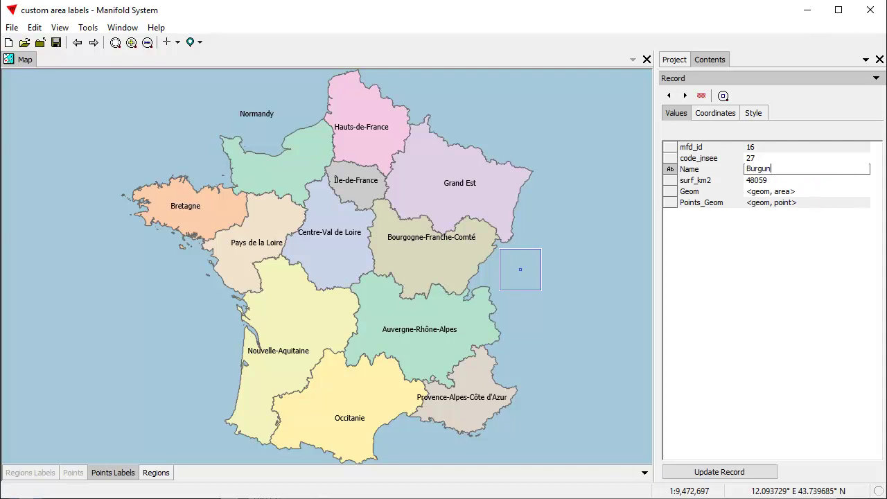
{"action": "key", "text": "Return"}
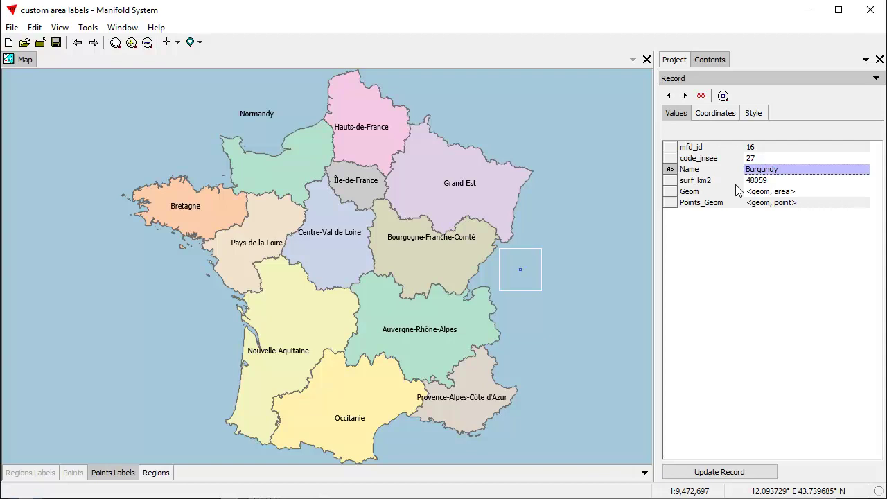
{"action": "left_click", "coordinate": [705, 471]}
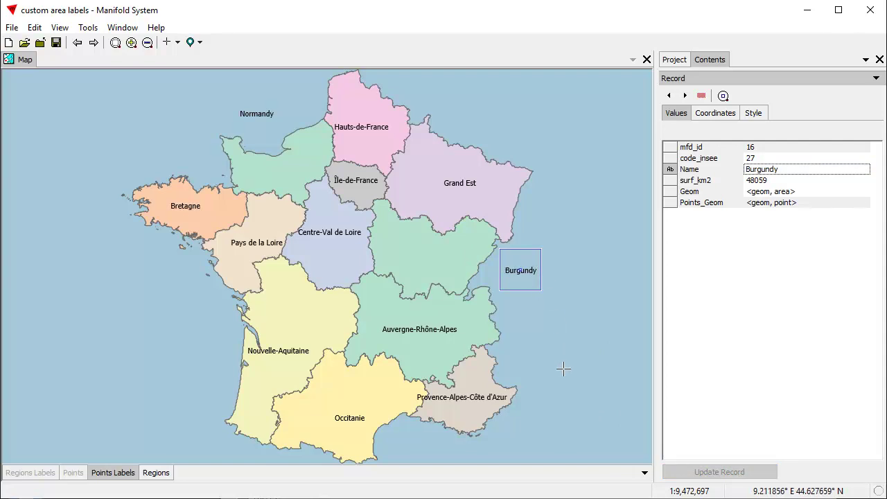
{"action": "left_click", "coordinate": [514, 334]}
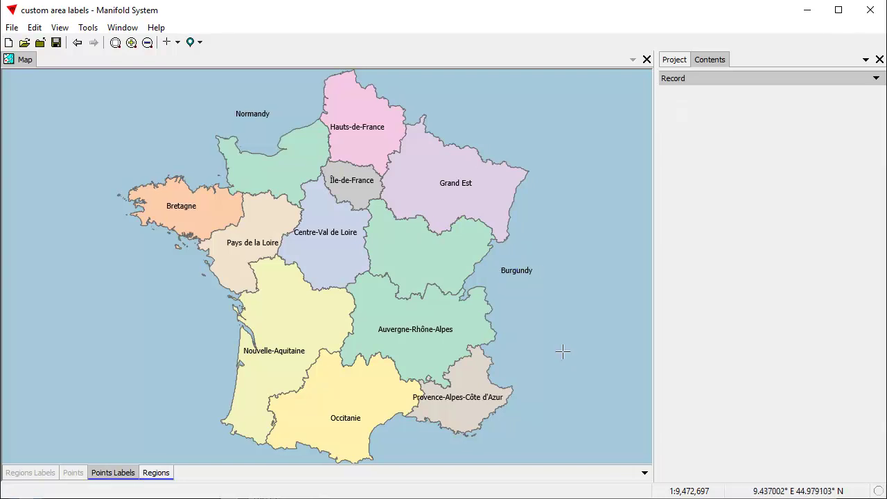
Change the Name of the Île-de-France label's record to Paris and update the record
{"action": "left_click", "coordinate": [351, 179]}
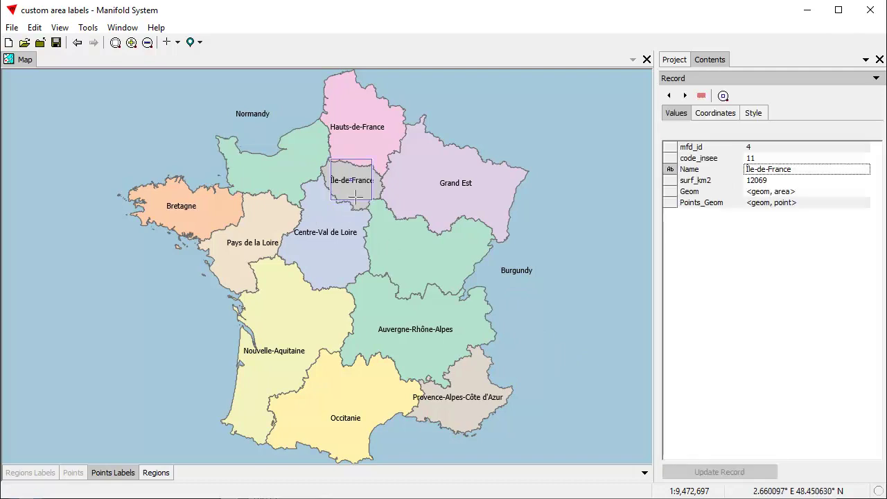
{"action": "left_click", "coordinate": [796, 176]}
{"action": "left_click_drag", "start_coordinate": [797, 175], "coordinate": [729, 173]}
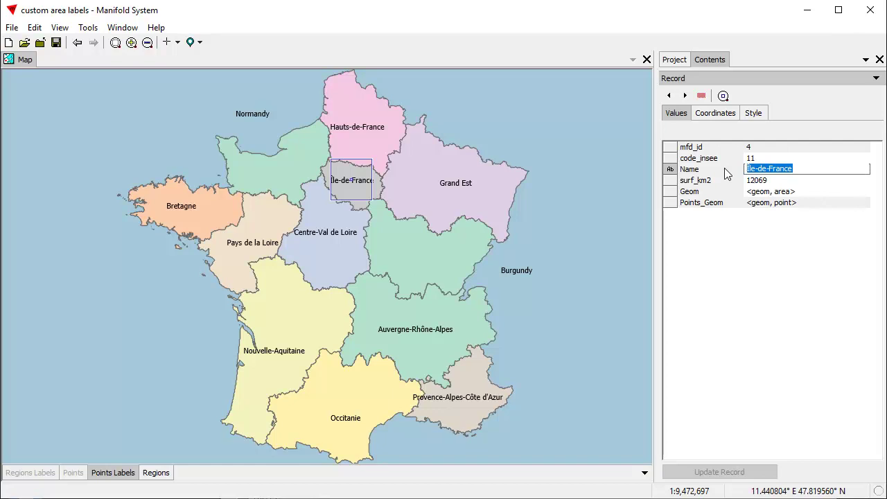
{"action": "type", "text": "Paris"}
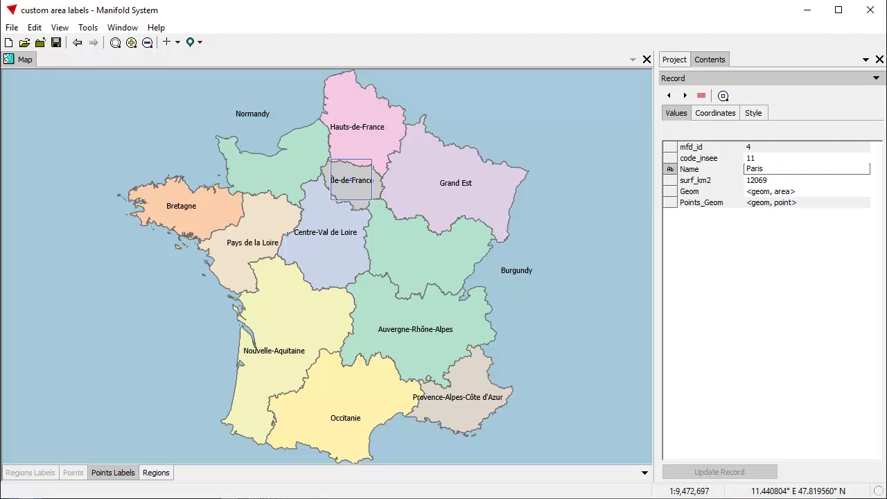
{"action": "key", "text": "Return"}
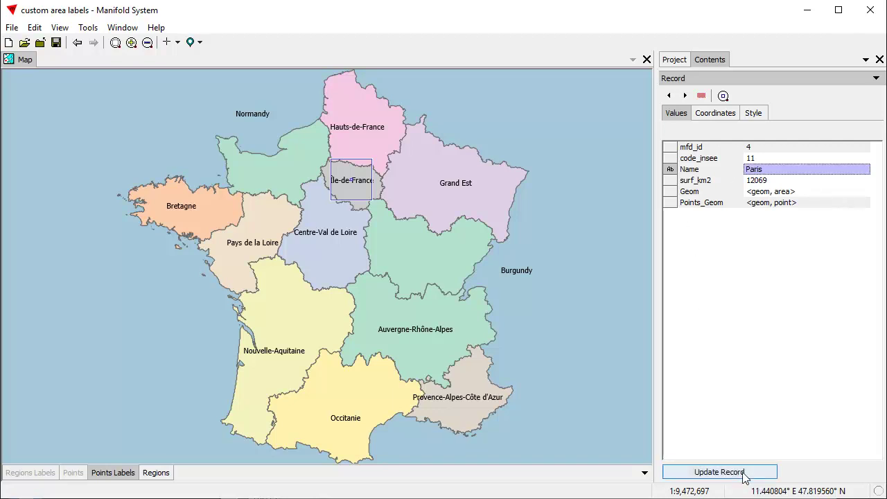
{"action": "left_click", "coordinate": [696, 471]}
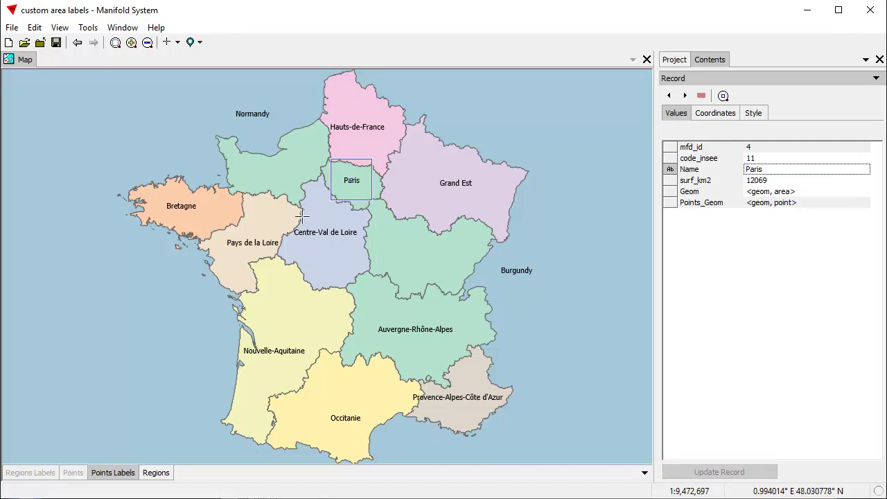
Move the Pays de la Loire label into the sea southwest of its region and the Centre-Val de Loire label slightly south, updating each record
{"action": "left_click", "coordinate": [246, 243]}
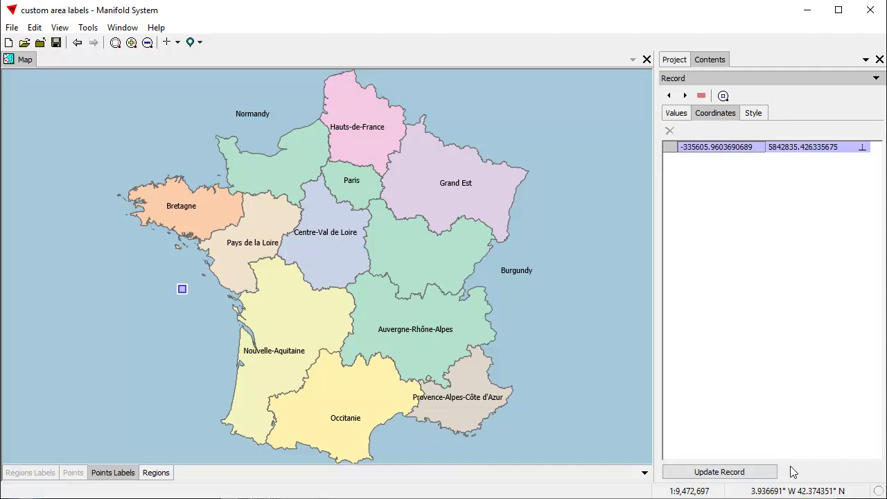
{"action": "left_click", "coordinate": [736, 472]}
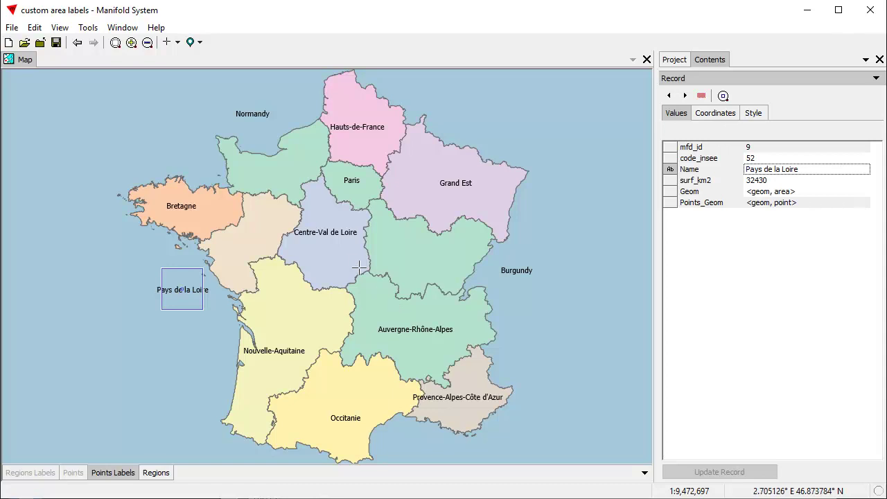
{"action": "left_click", "coordinate": [328, 250]}
{"action": "left_click_drag", "start_coordinate": [329, 250], "coordinate": [327, 248]}
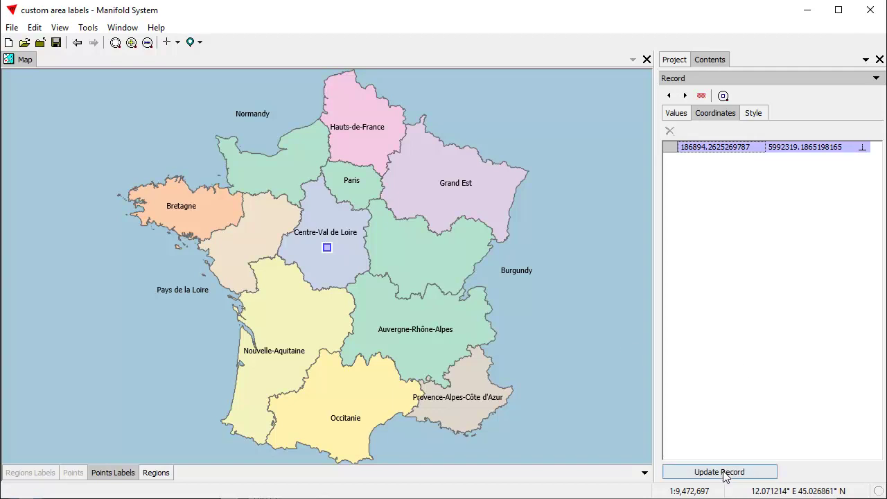
{"action": "left_click", "coordinate": [724, 474]}
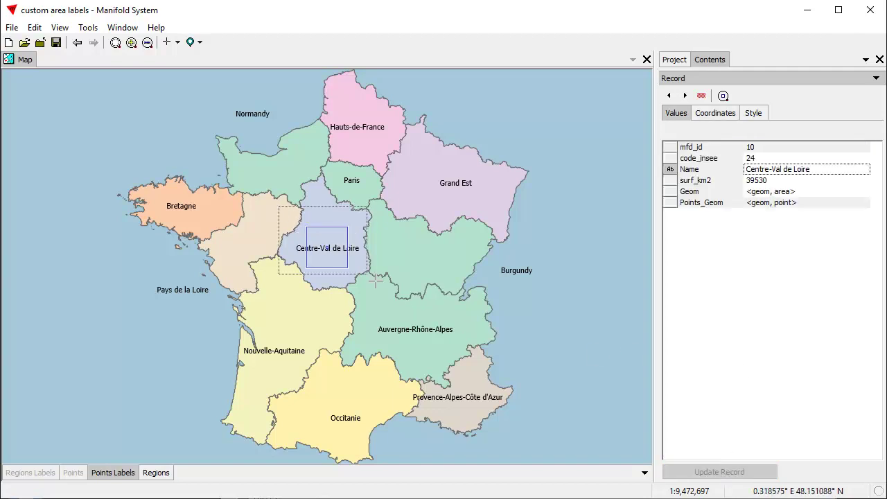
{"action": "scroll", "coordinate": [341, 249], "scroll_direction": "up", "scroll_amount": 3}
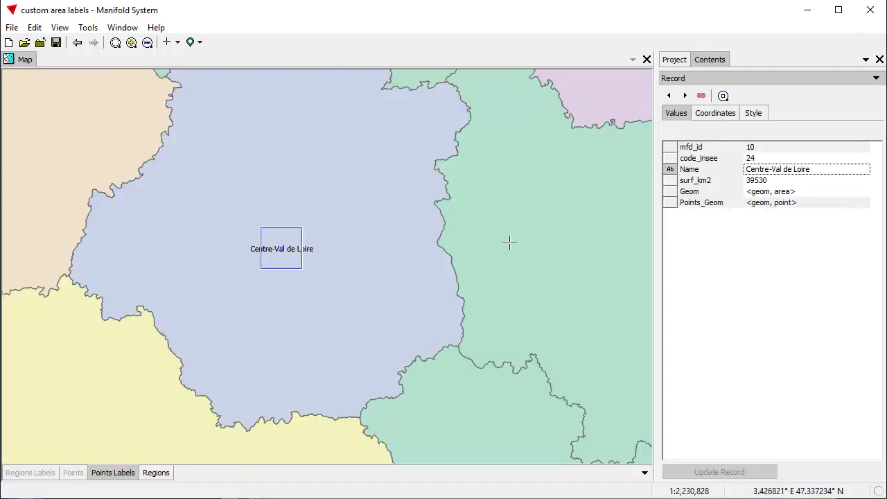
{"action": "left_click", "coordinate": [521, 273]}
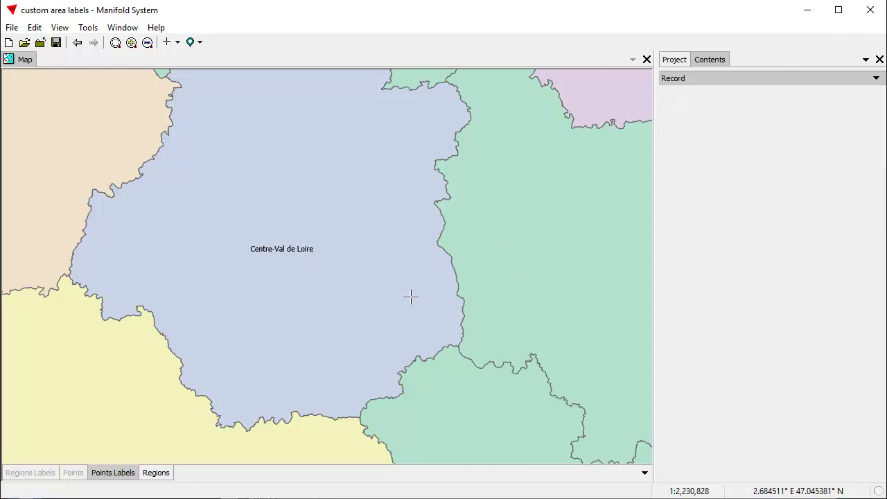
{"action": "left_click_drag", "start_coordinate": [354, 271], "coordinate": [531, 438]}
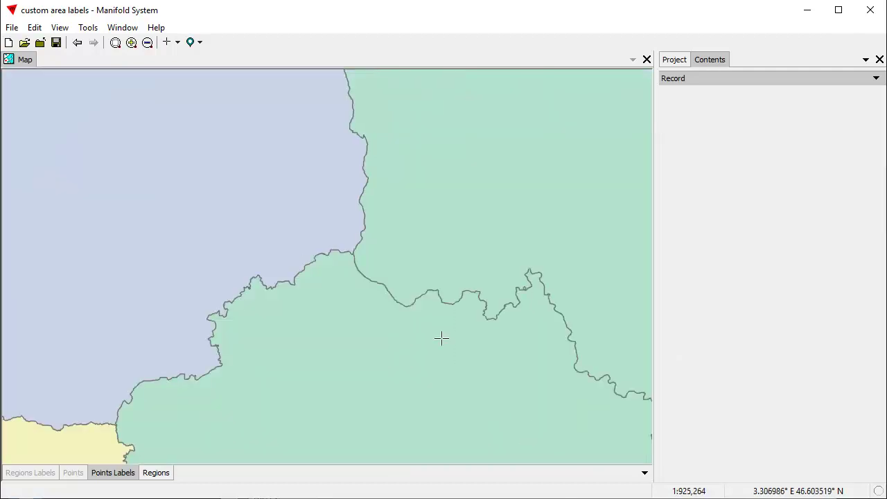
{"action": "left_click", "coordinate": [77, 43]}
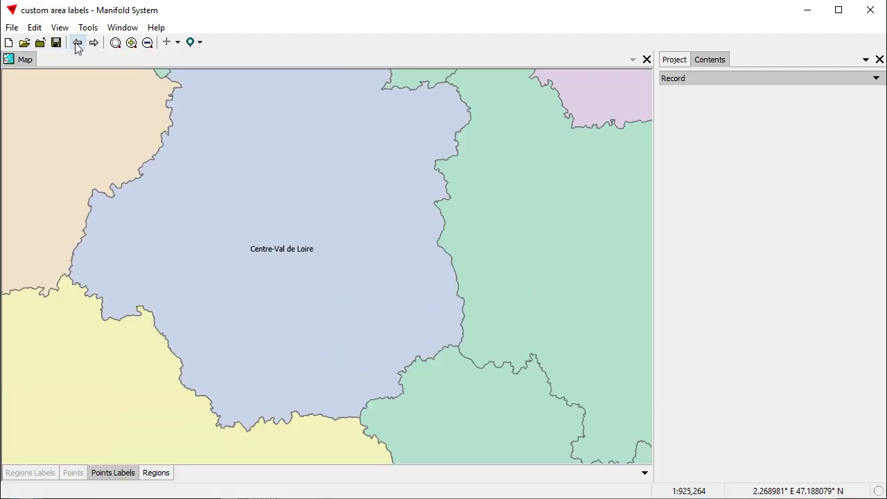
{"action": "left_click", "coordinate": [77, 43]}
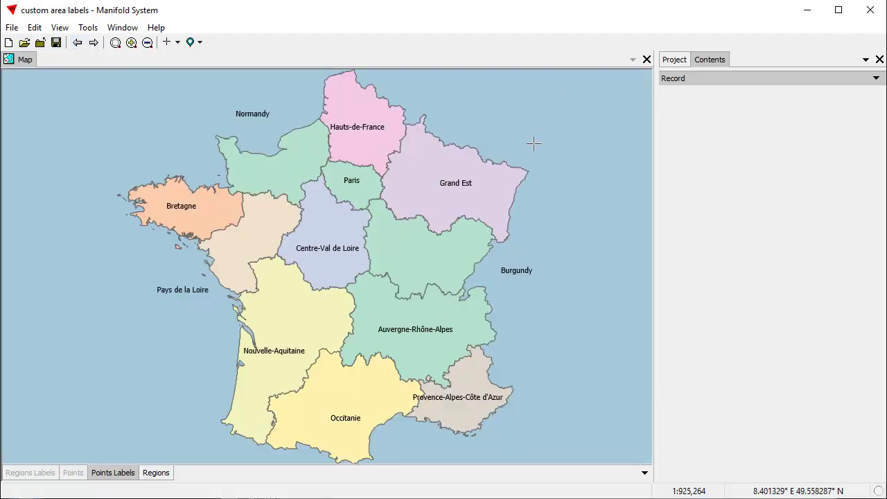